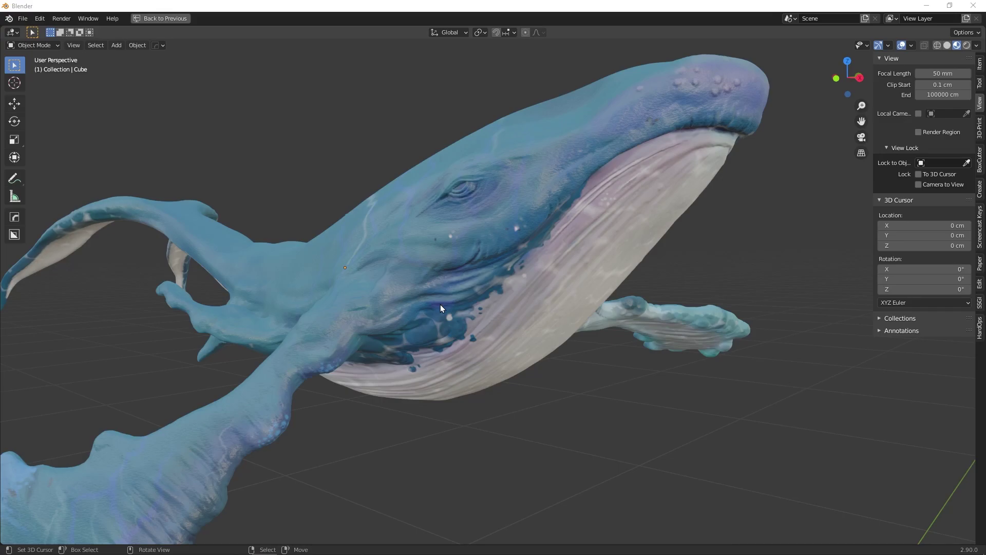
Examine the whale model's vertex density around the jaw in Edit Mode and return to Object Mode
click(440, 304)
scroll(447, 313, up, 3)
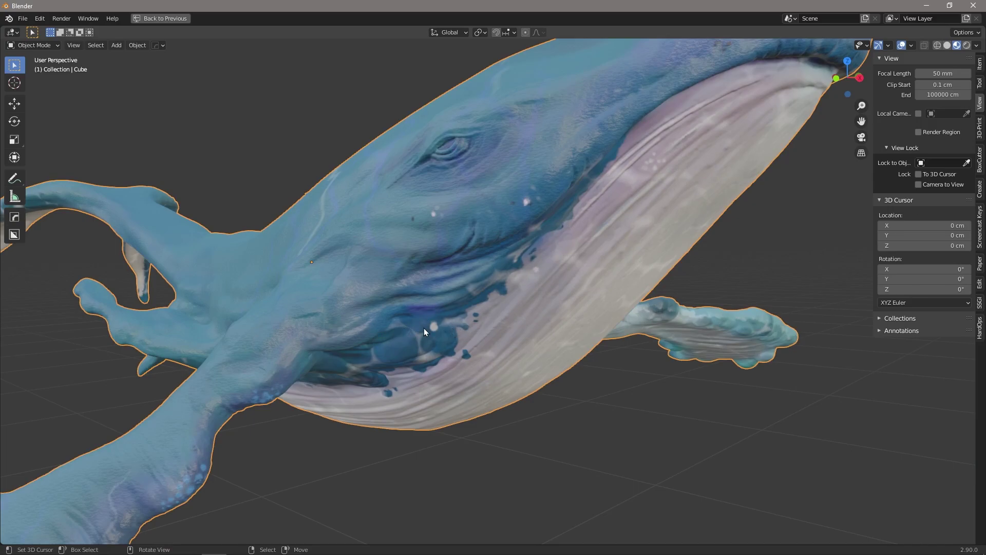
key(Tab)
scroll(460, 337, up, 4)
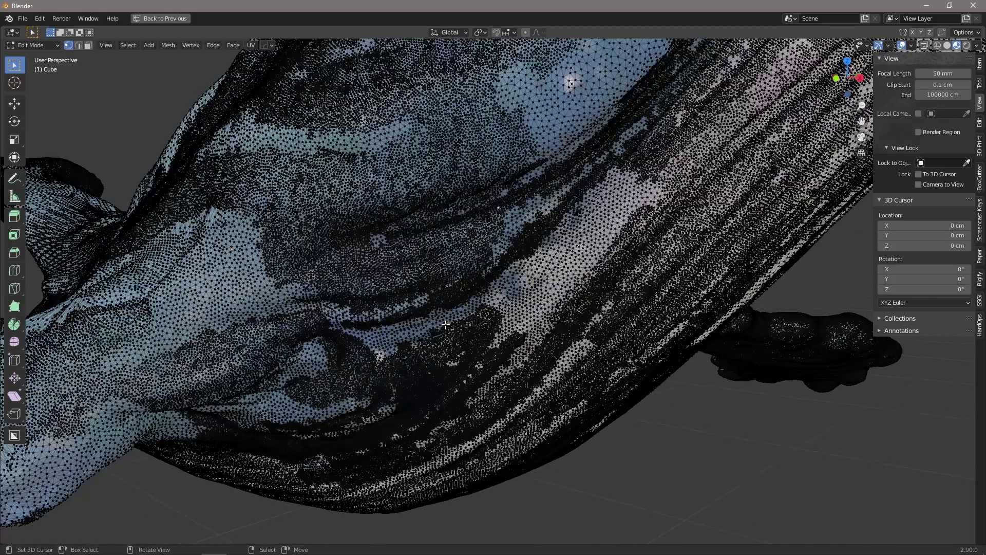
scroll(445, 325, up, 4)
scroll(368, 235, up, 4)
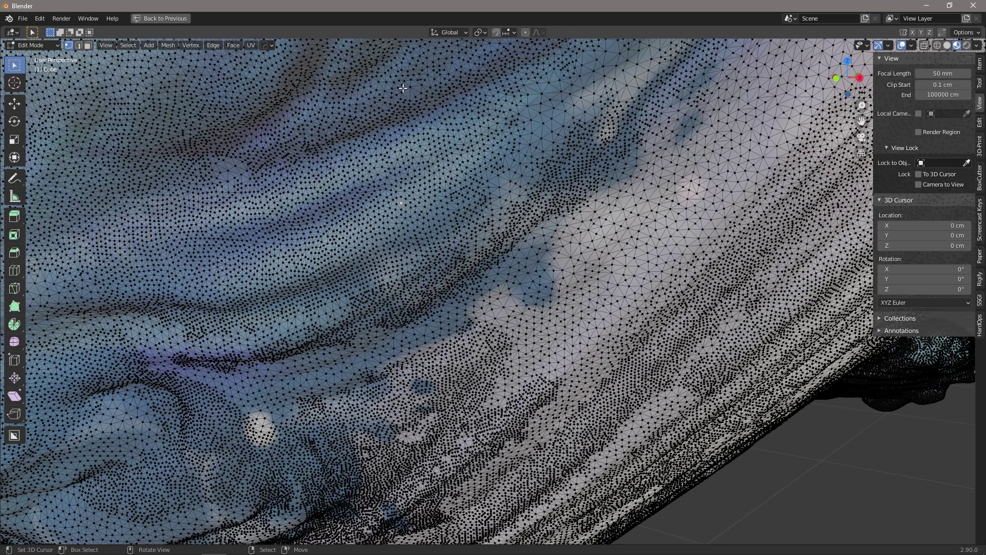
click(401, 188)
click(384, 227)
scroll(449, 190, down, 5)
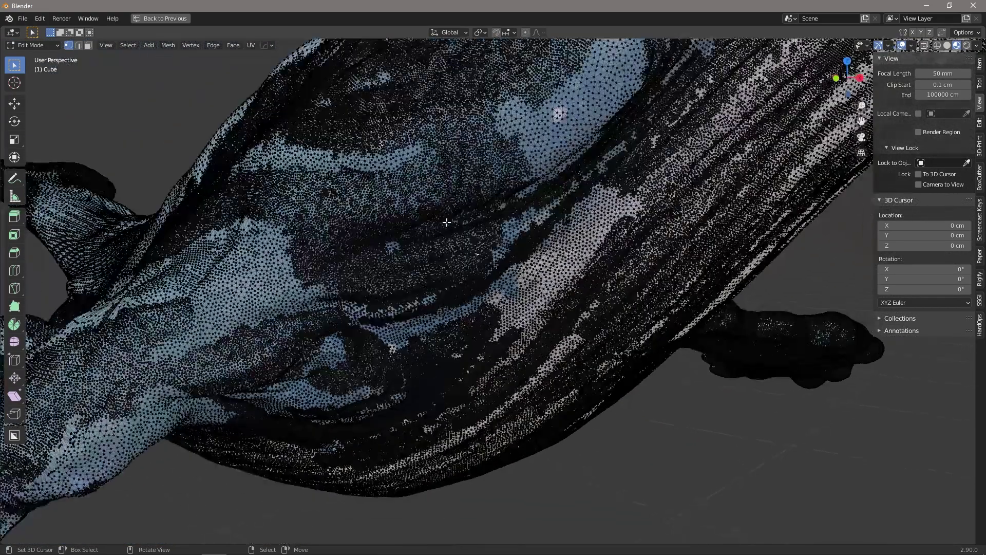
key(Tab)
scroll(448, 227, down, 4)
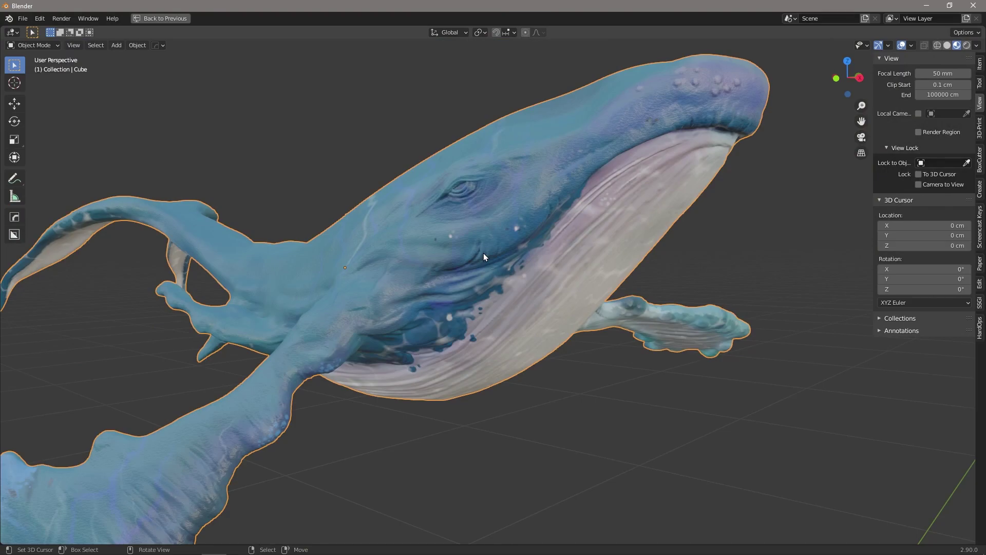
scroll(483, 253, up, 2)
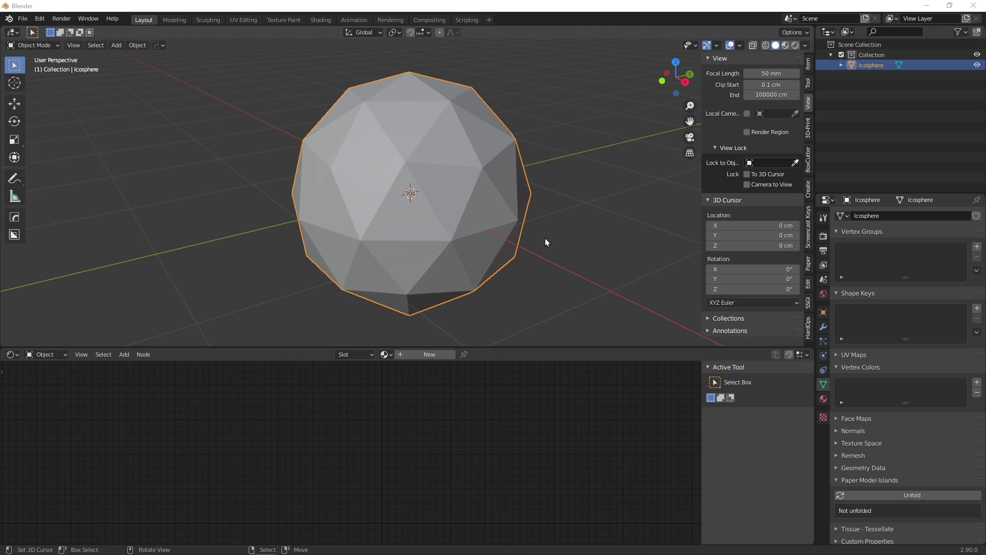
Create a new material for the icosphere and add a vertex color layer to its mesh
middle_drag(433, 209, 458, 208)
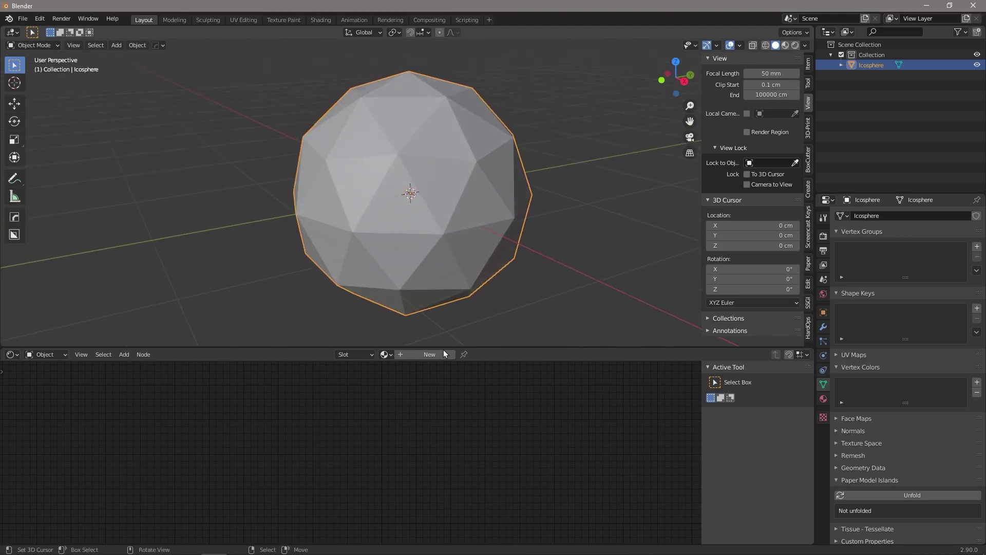
click(422, 356)
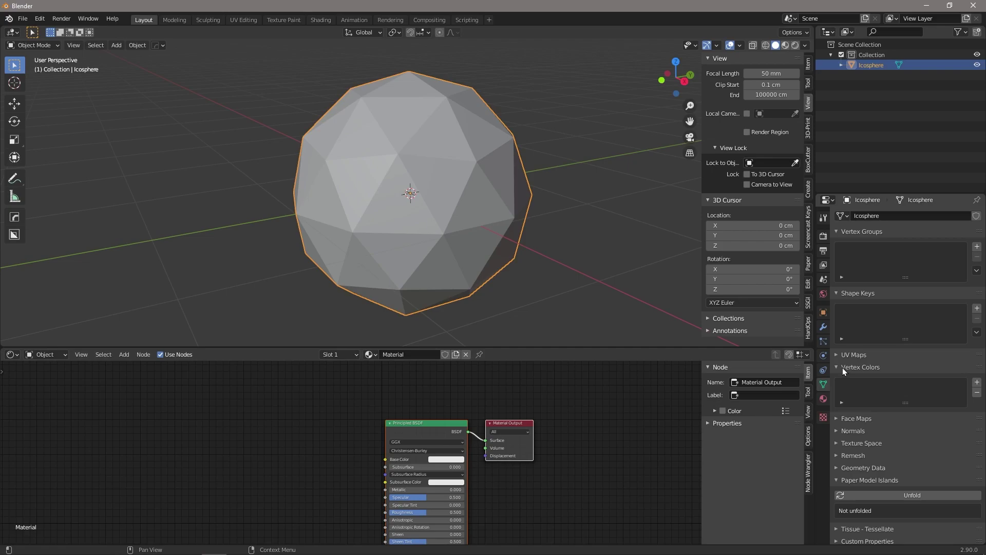
click(977, 382)
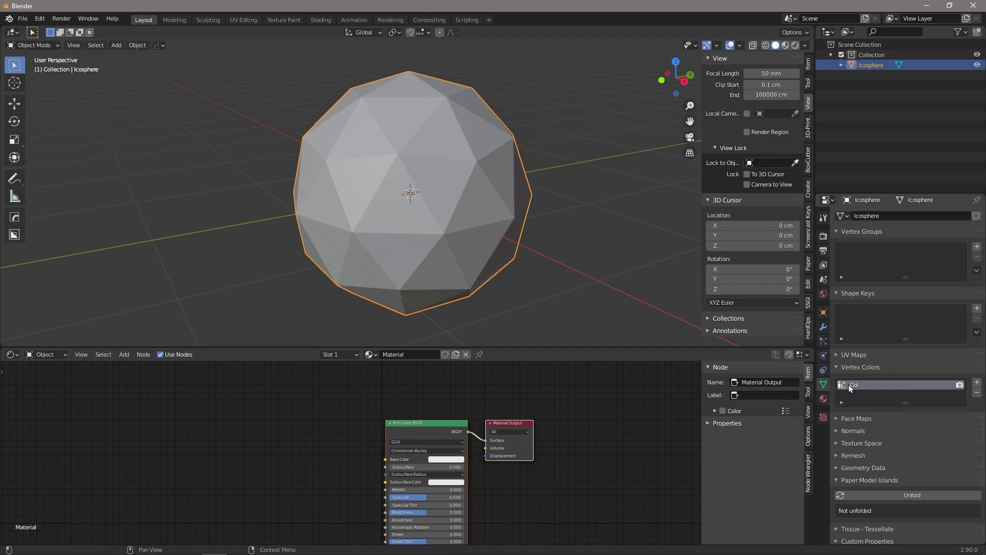
Add a Vertex Color node and connect its Color output to the Principled BSDF's Base Color
click(275, 454)
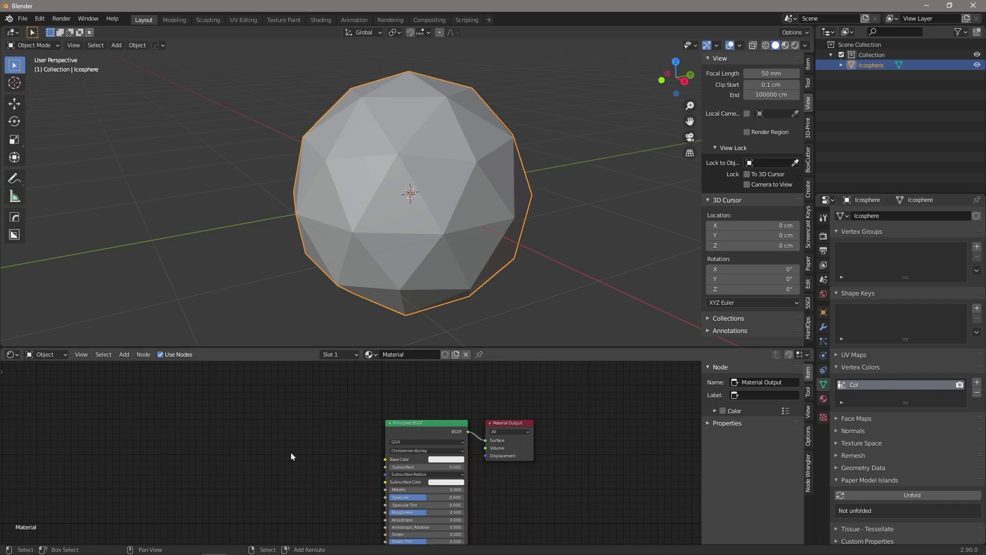
key(shift+a)
click(276, 436)
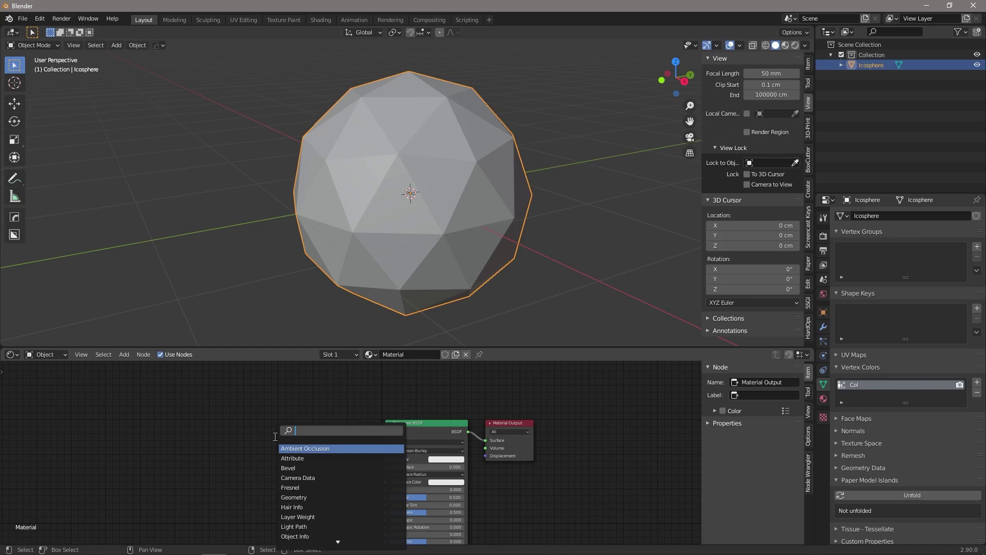
text(verte)
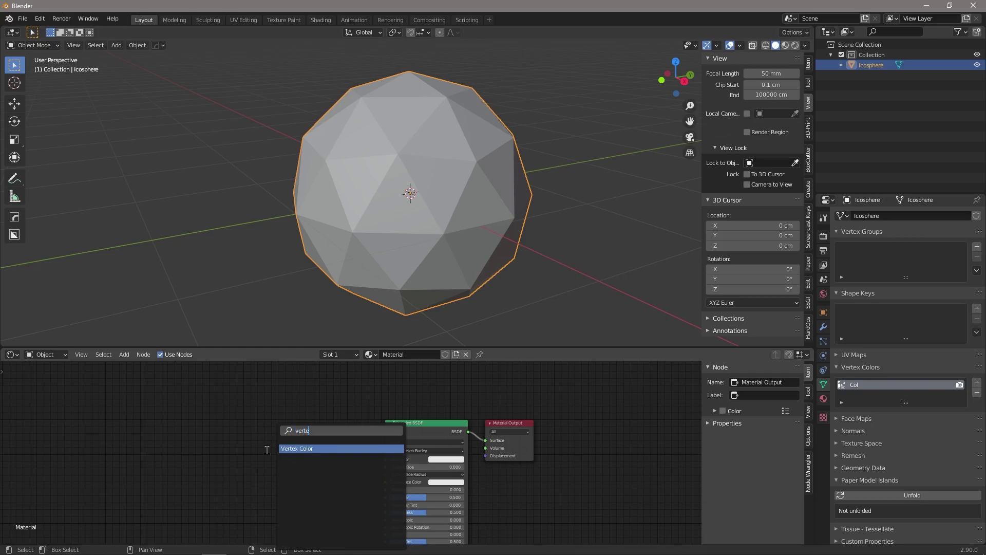
click(293, 449)
click(302, 456)
drag(302, 454, 391, 465)
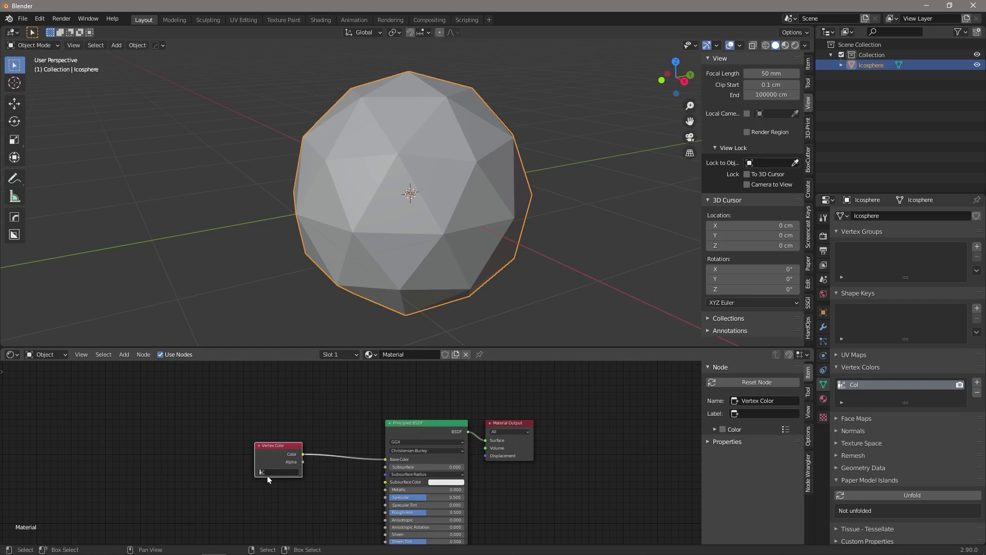
Assign the Col layer to the Vertex Color node
click(263, 472)
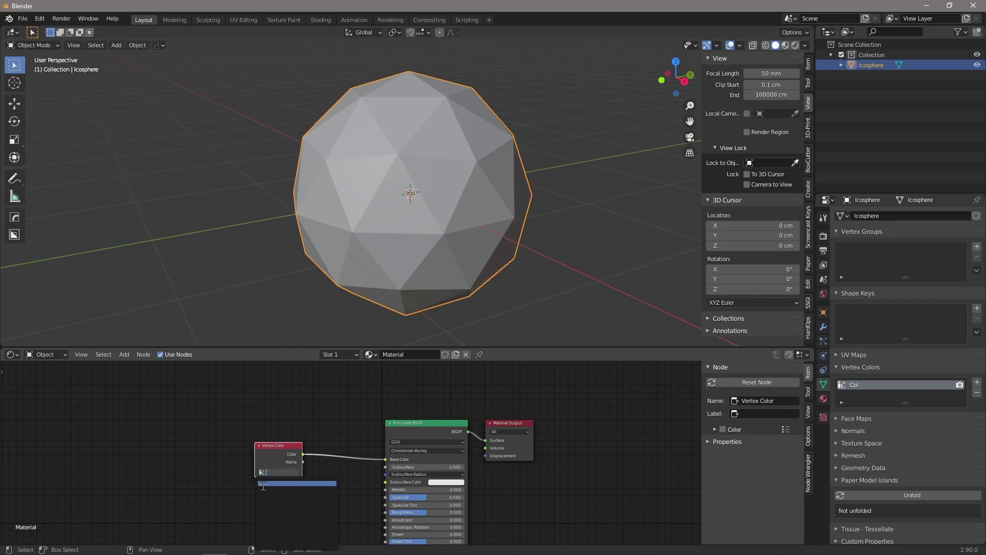
click(264, 484)
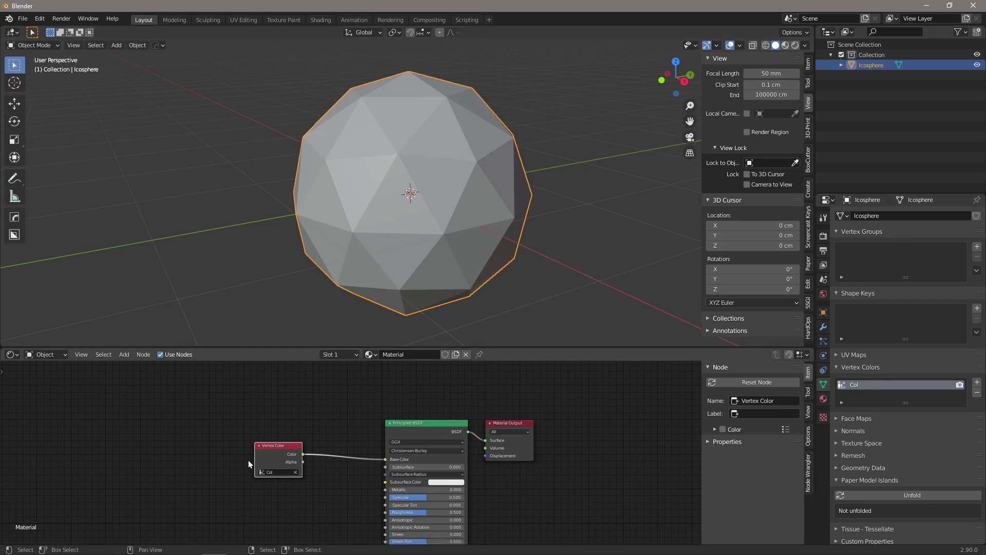
drag(272, 455, 279, 458)
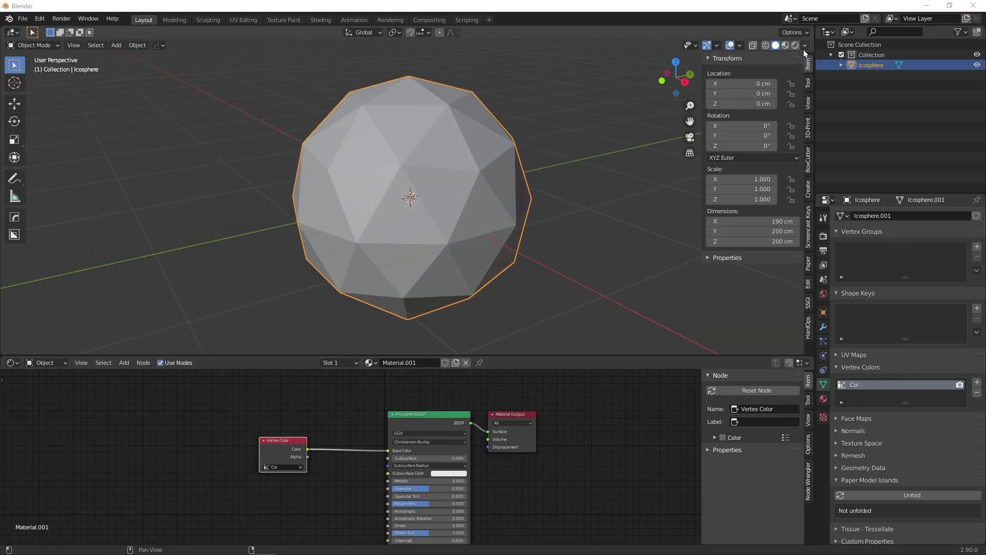
Show the icosphere in Material Preview shading and switch it to Vertex Paint mode
click(789, 45)
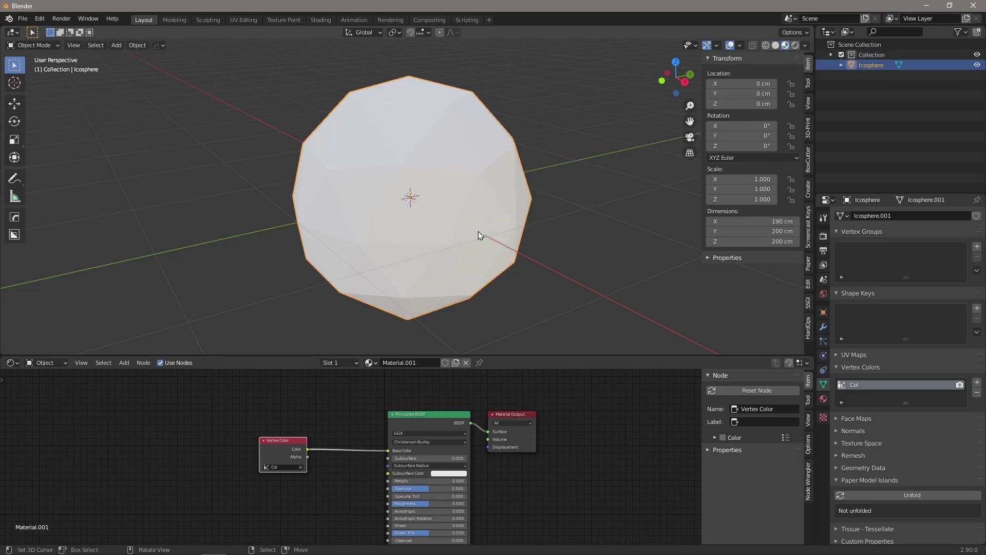
click(52, 46)
key(ctrl+Tab)
click(340, 136)
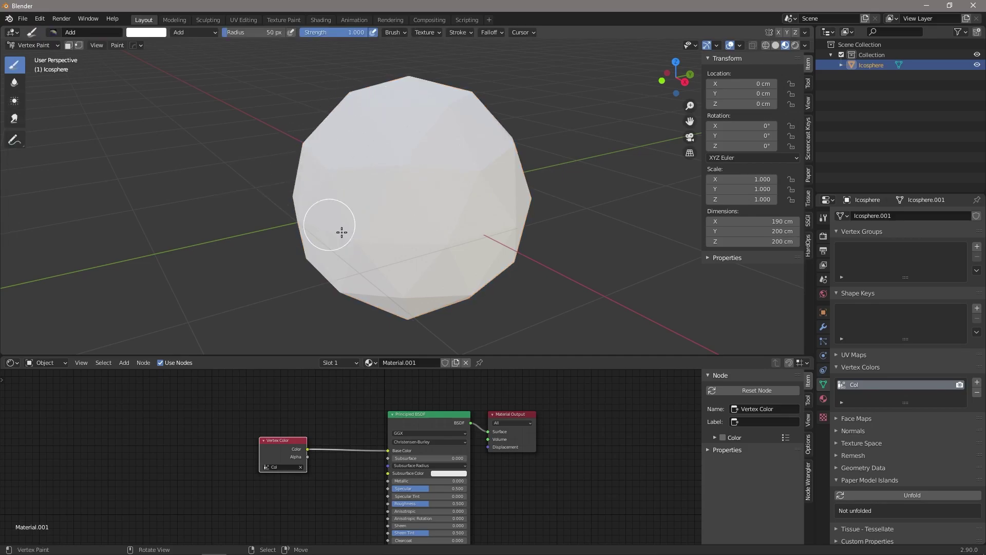
Set the brush color to a blue with hue about 0.62 and fill the whole icosphere with Set Vertex Colors
click(159, 35)
drag(170, 80, 190, 59)
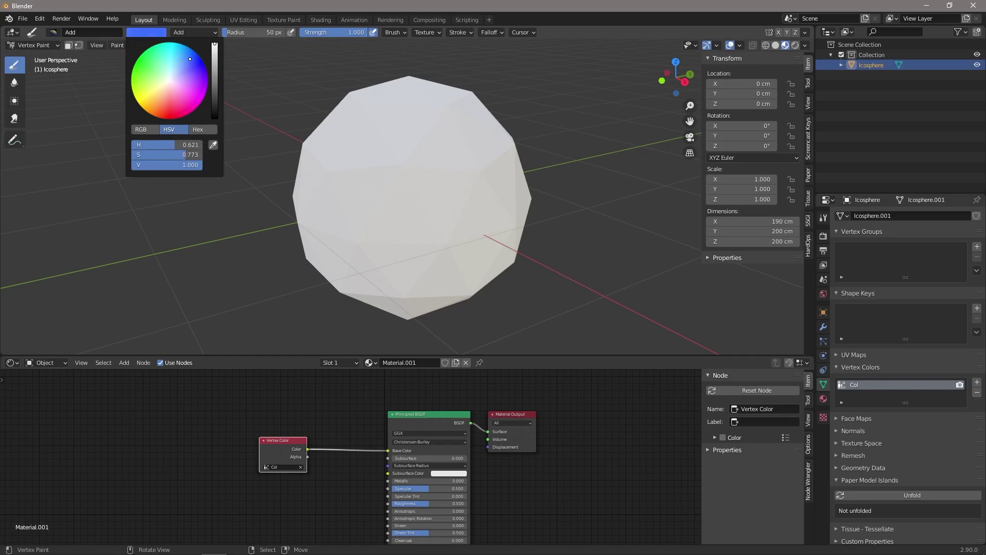
click(119, 45)
click(127, 58)
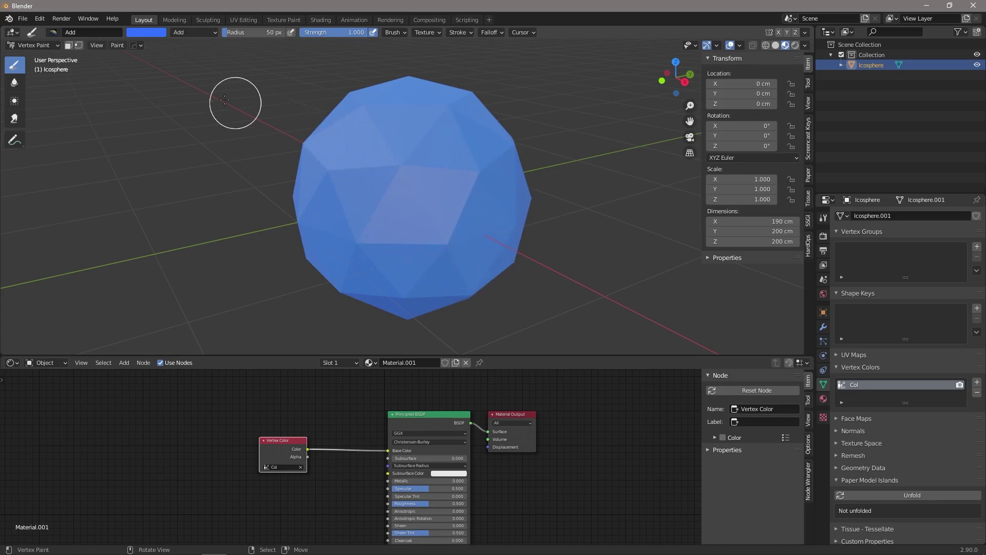
Enable face selection masking for painting and select one triangular face on the upper front of the icosphere
click(69, 46)
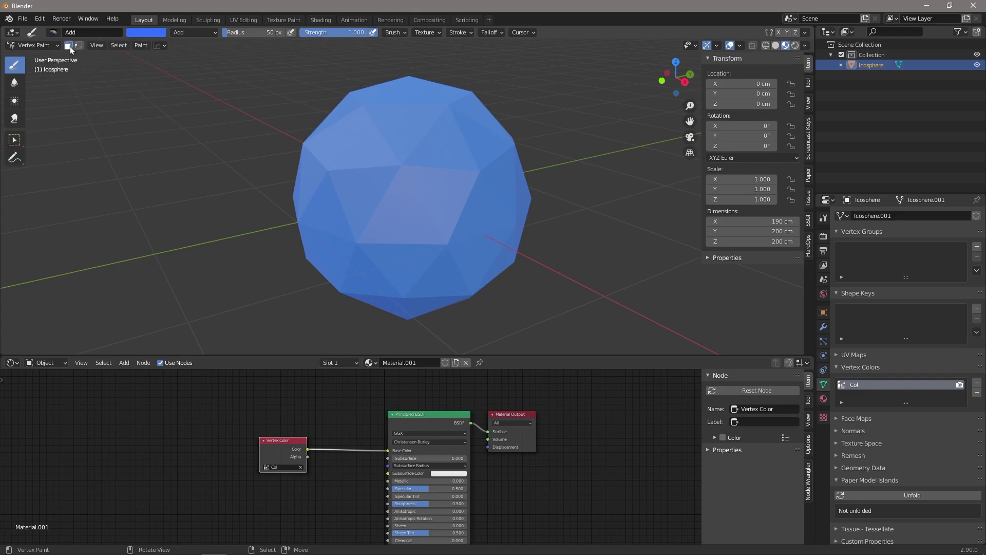
click(353, 196)
click(452, 143)
click(477, 150)
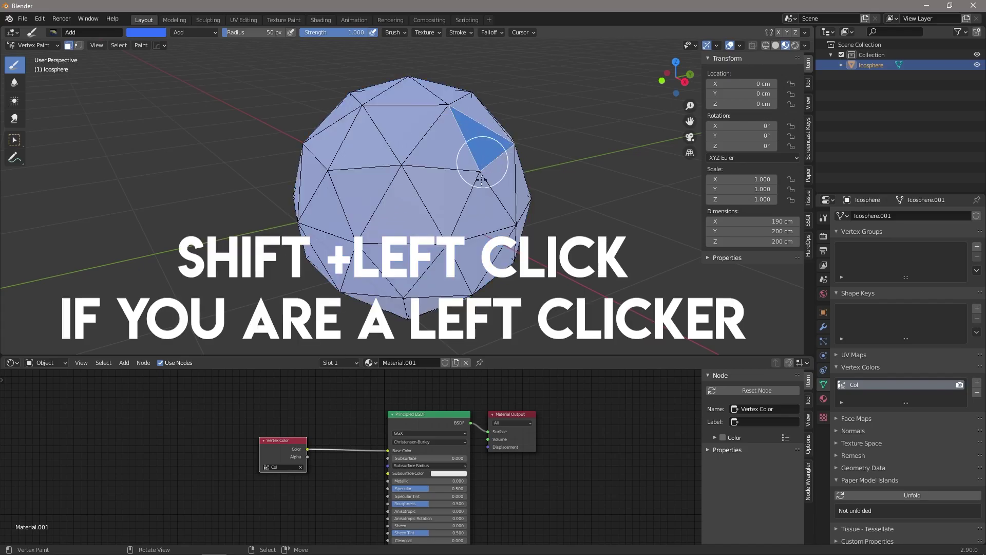
click(480, 226)
click(434, 275)
click(357, 191)
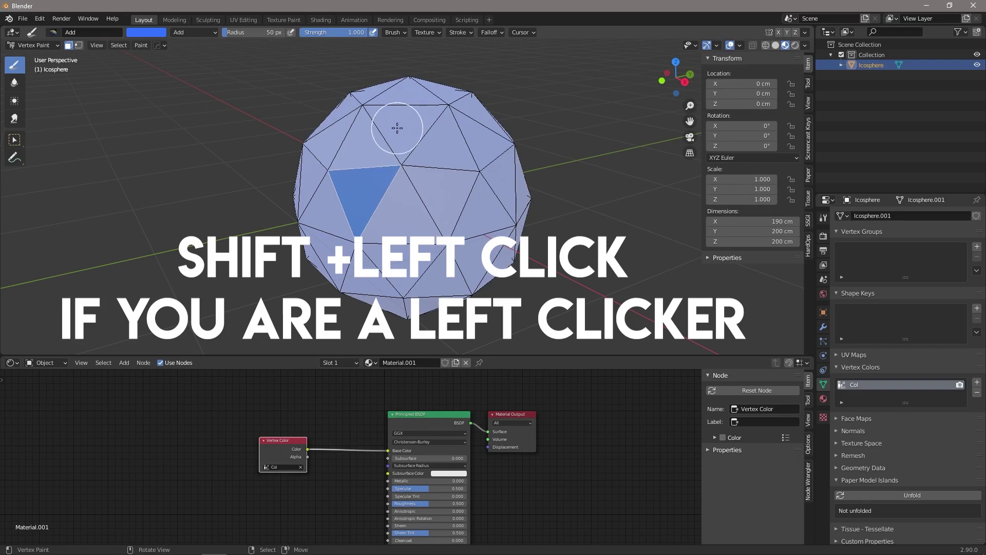
click(452, 146)
Change the brush color to purple and fill the selected face with Set Vertex Colors
click(133, 34)
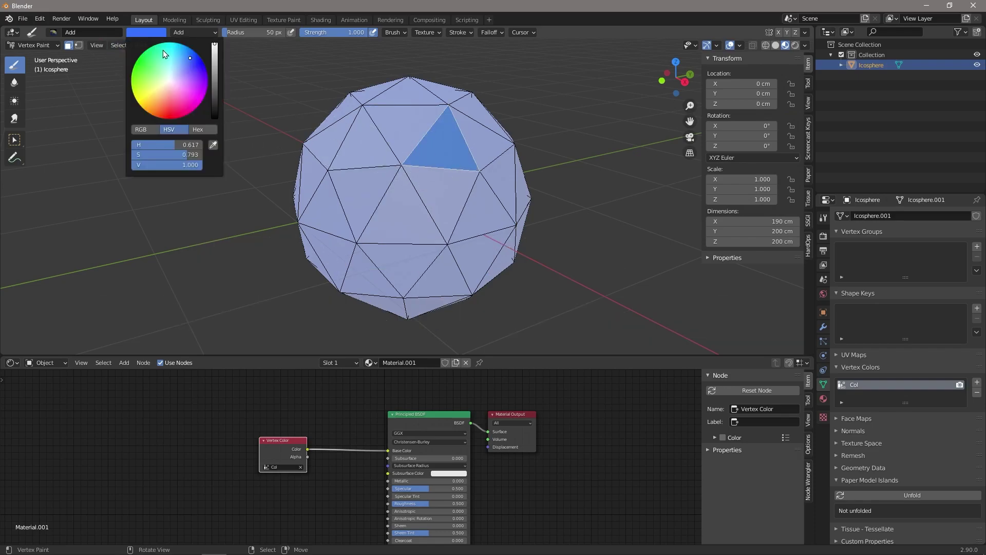
click(186, 59)
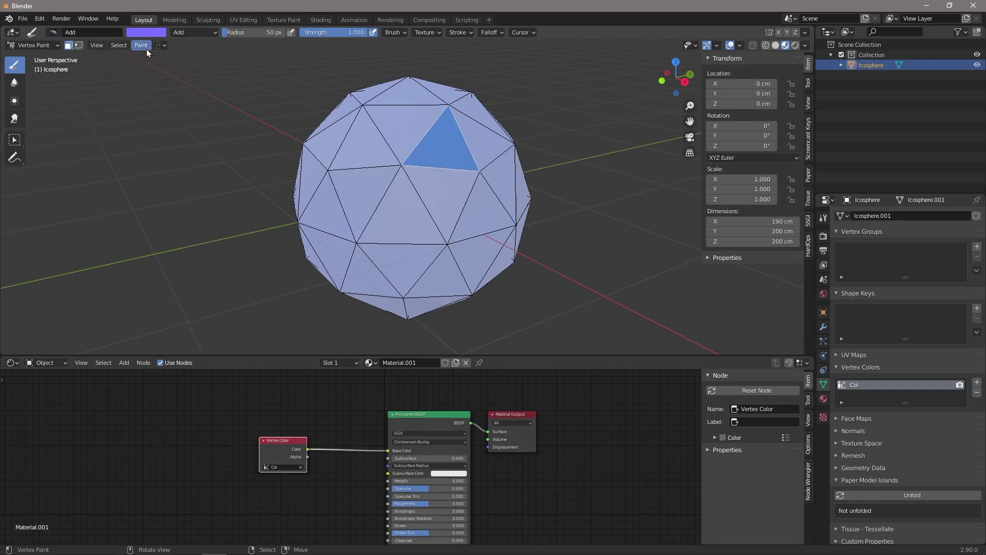
click(146, 47)
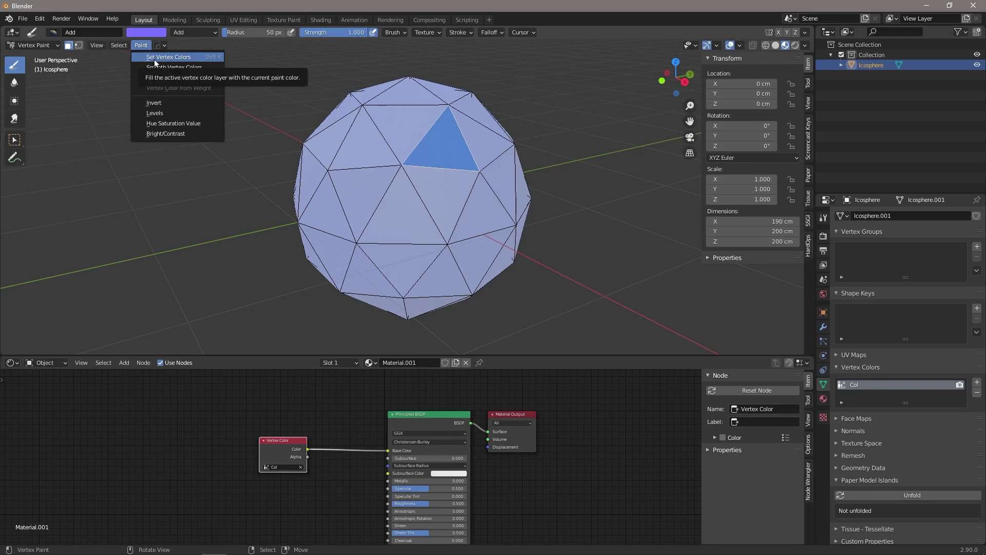
click(154, 60)
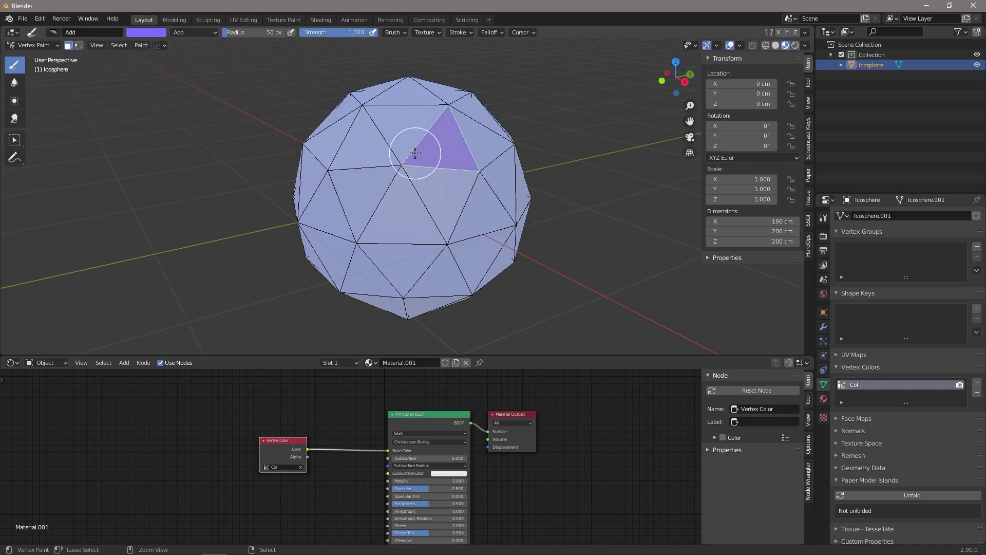
Return the painted icosphere to Object Mode
key(ctrl+Tab)
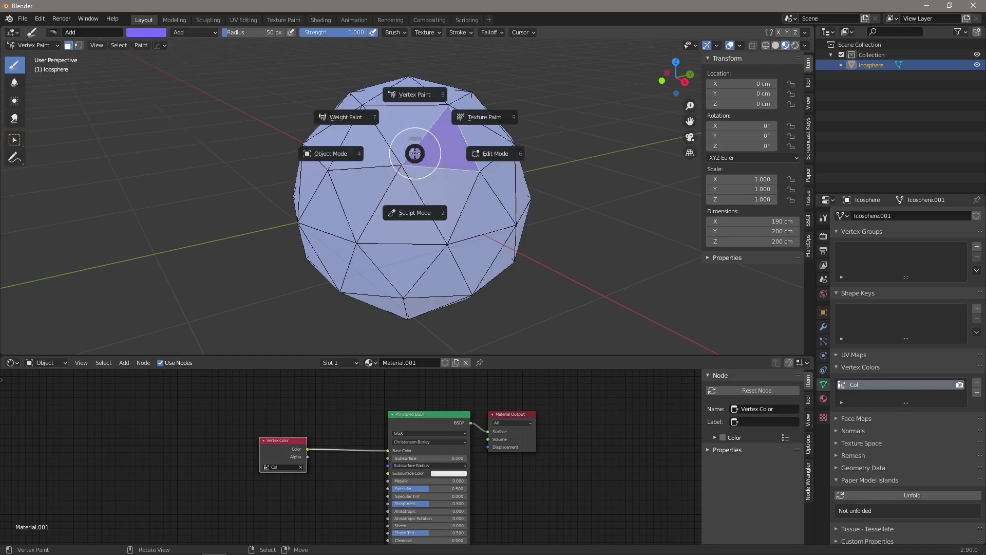
click(329, 158)
middle_drag(512, 198, 473, 149)
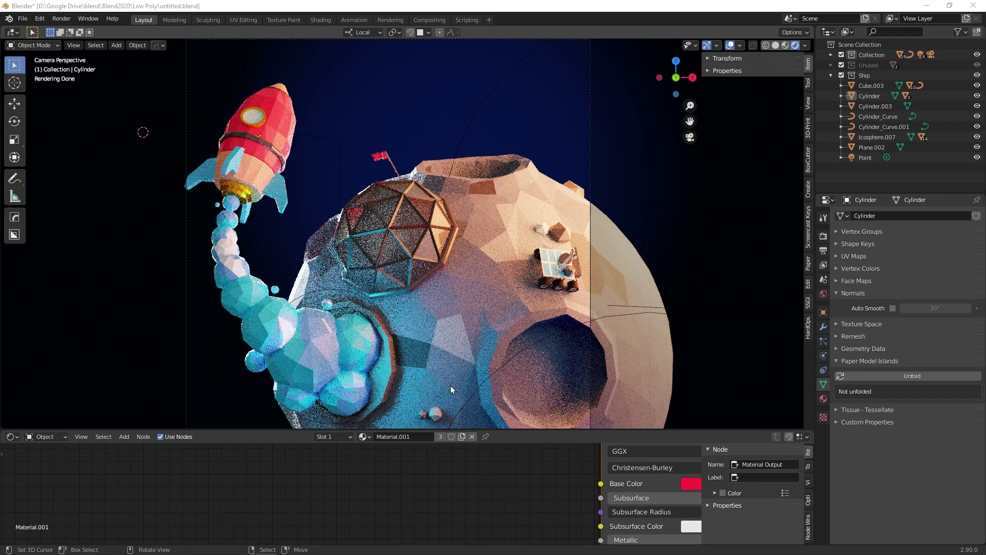
Isolate the moon icosphere in local view and display it in Material Preview shading
click(478, 274)
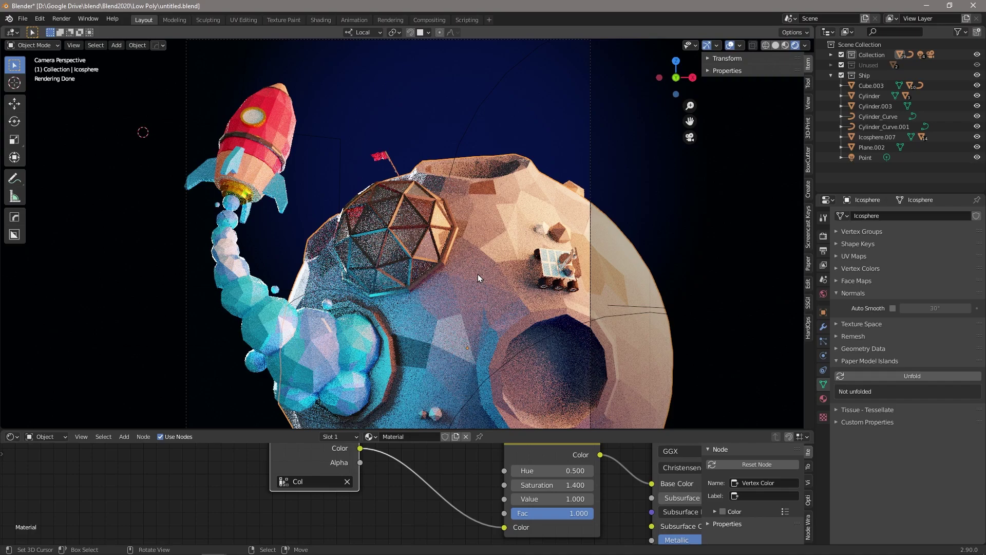
key(KP_Divide)
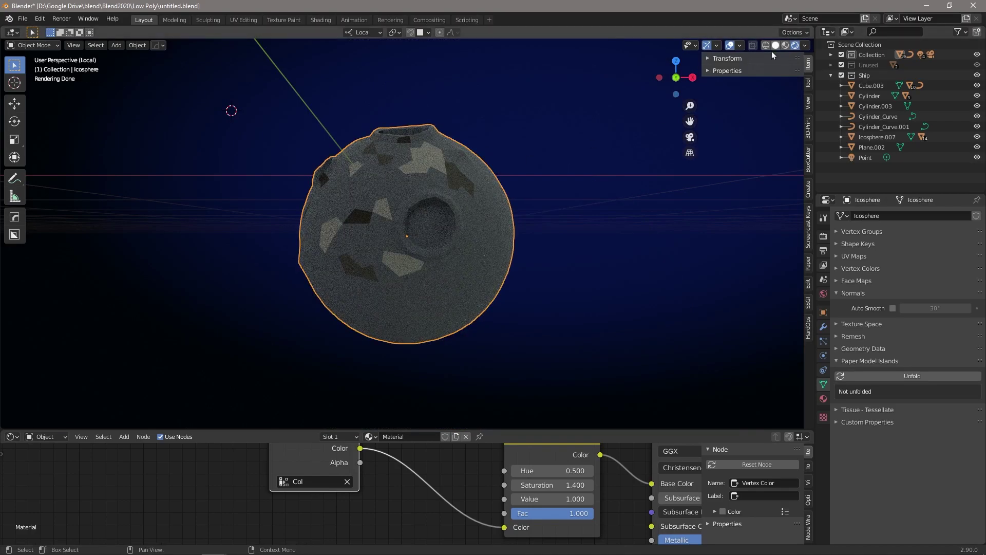
middle_drag(423, 243, 444, 242)
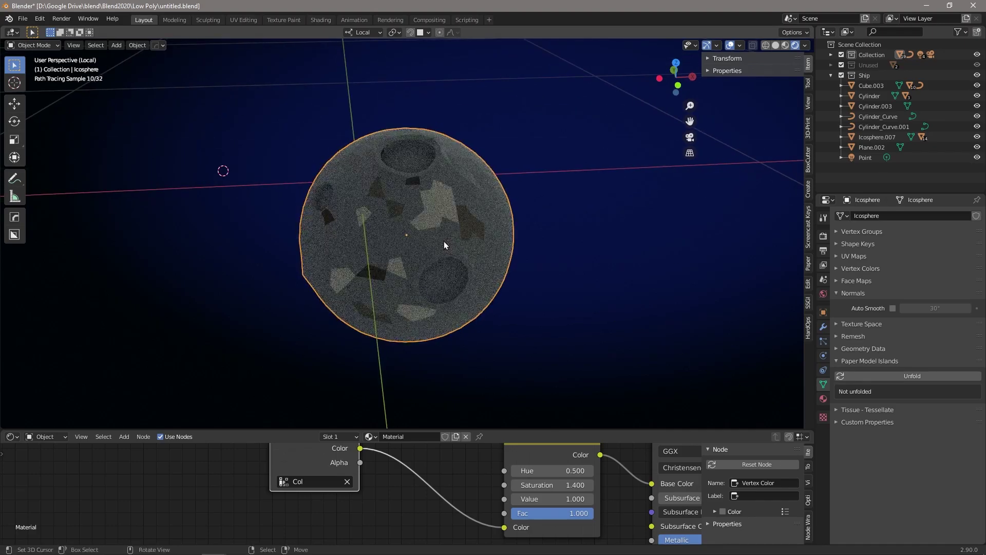
scroll(444, 241, up, 3)
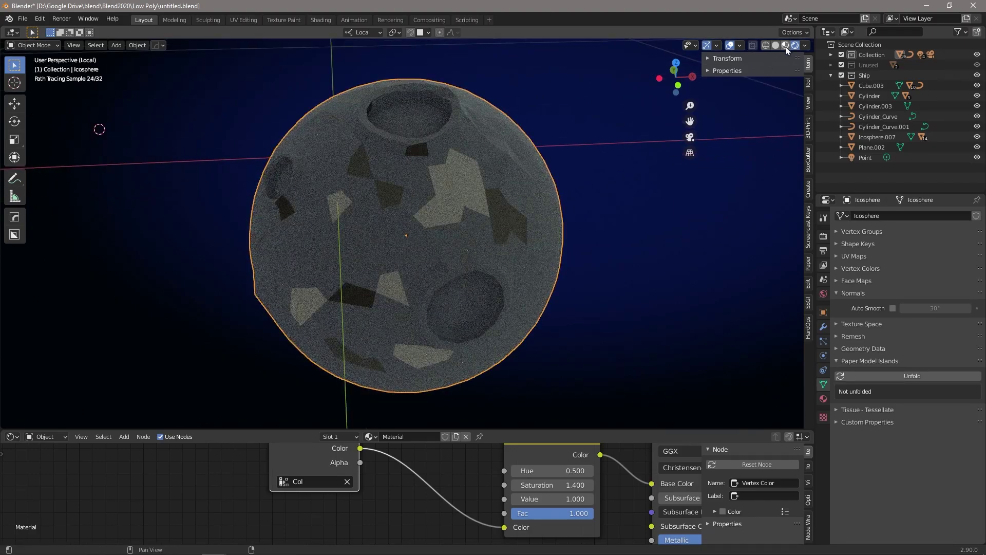
click(786, 48)
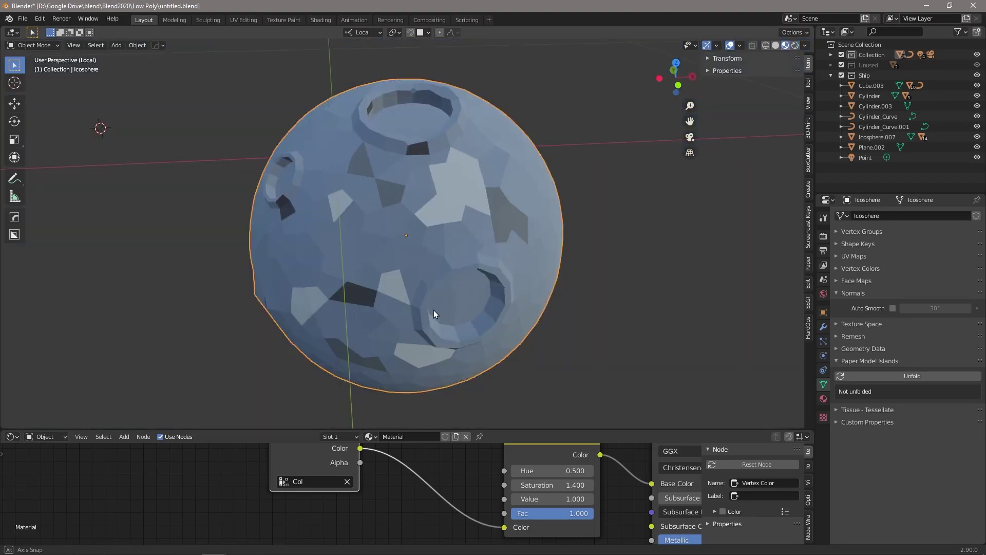
middle_drag(433, 310, 439, 282)
middle_drag(443, 195, 436, 222)
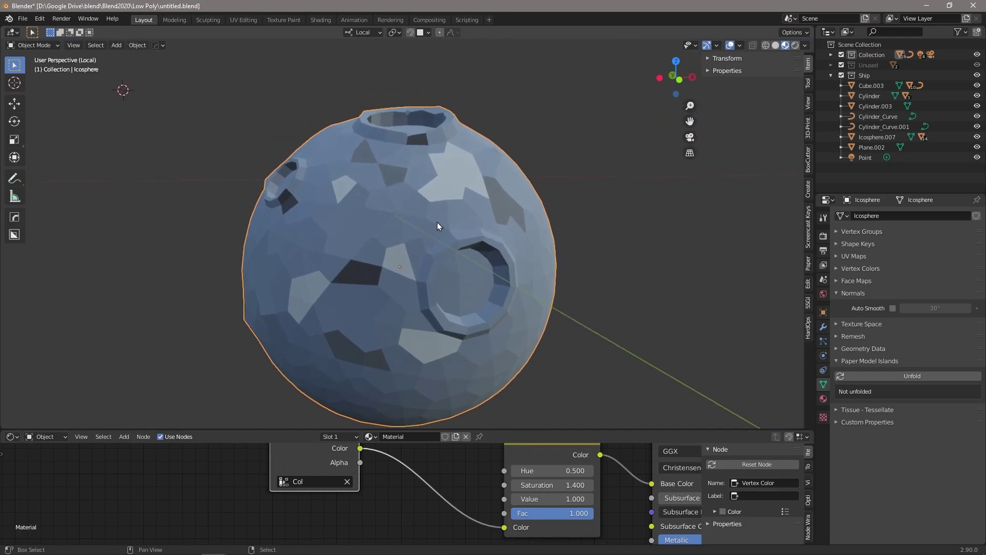
Show the isolated moon icosphere through the camera and switch it to Vertex Paint mode
scroll(456, 194, up, 6)
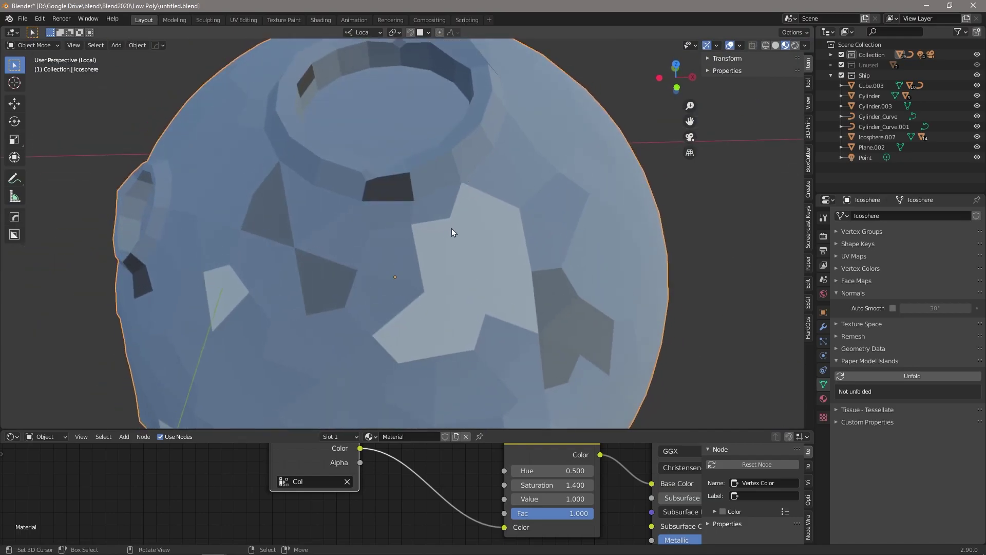
key(KP_0)
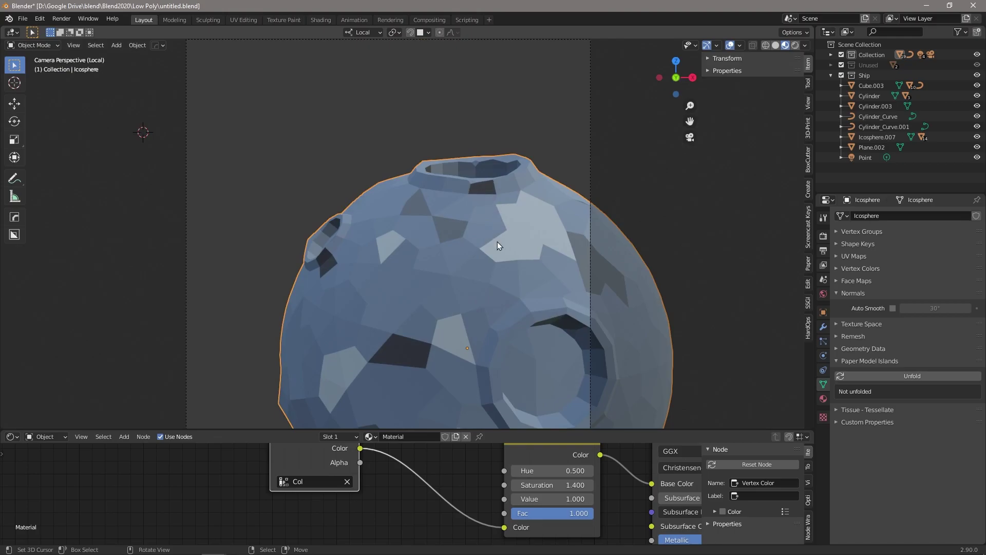
shift+middle_drag(497, 242, 431, 235)
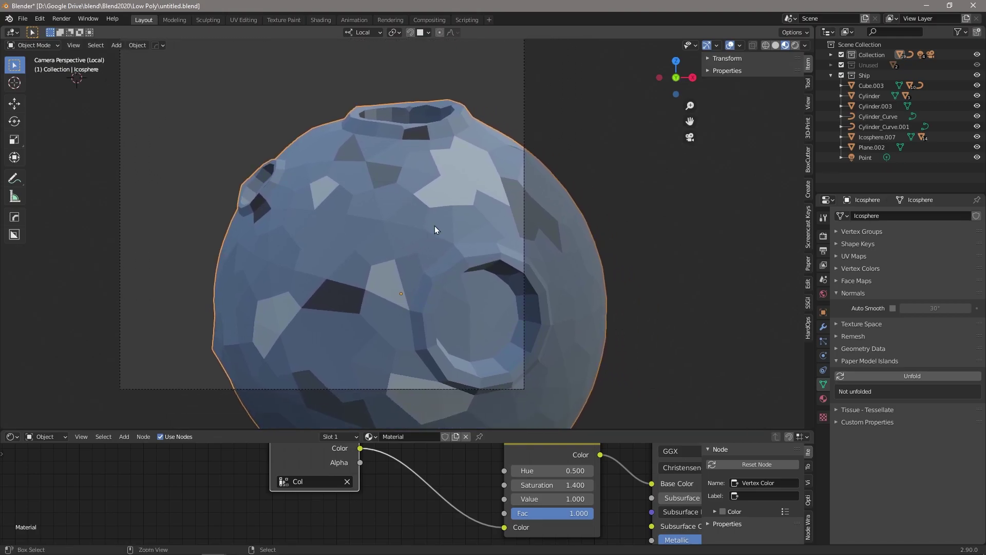
key(ctrl+Tab)
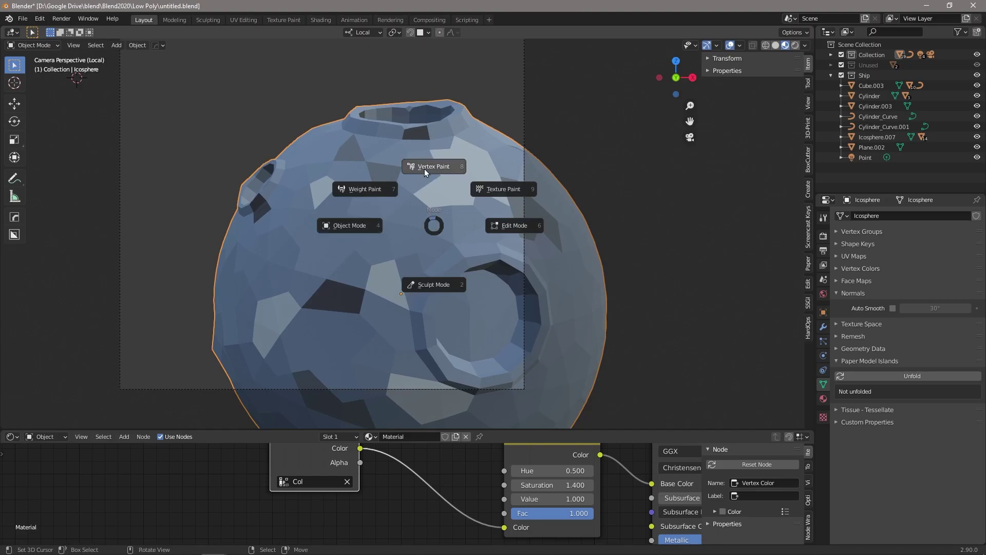
click(424, 168)
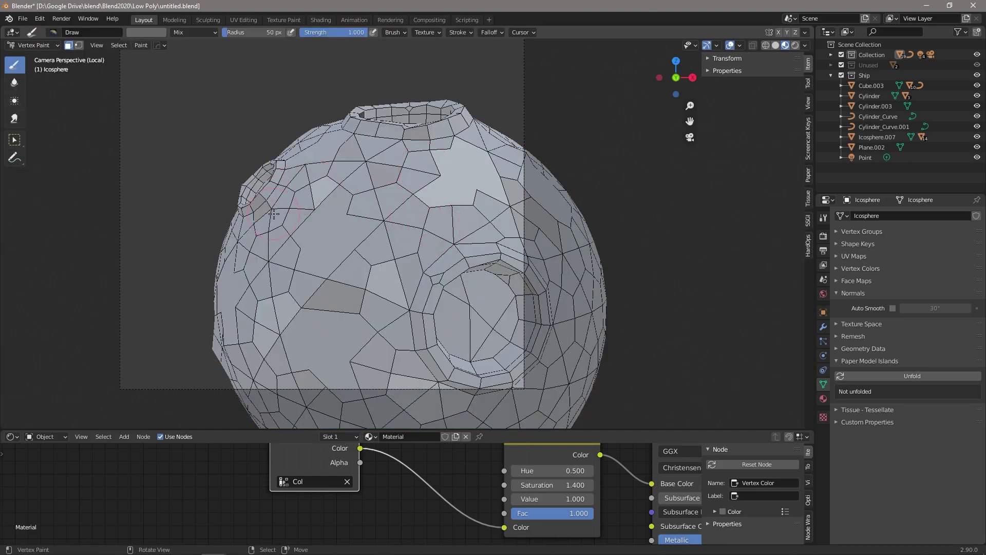
Select six scattered faces on the moon: two on the large crater's rim and four across the surrounding surface
click(423, 291)
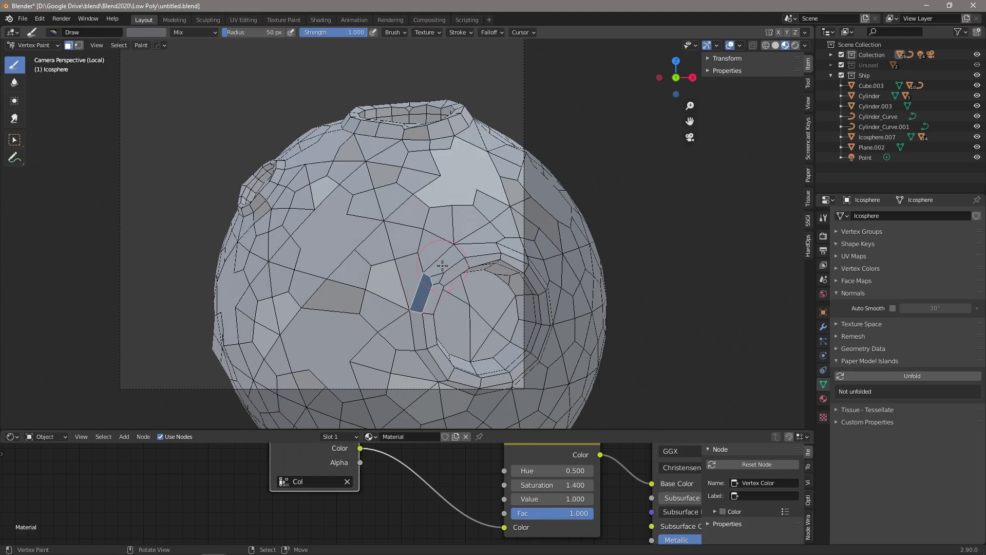
drag(443, 265, 448, 265)
click(403, 238)
click(506, 222)
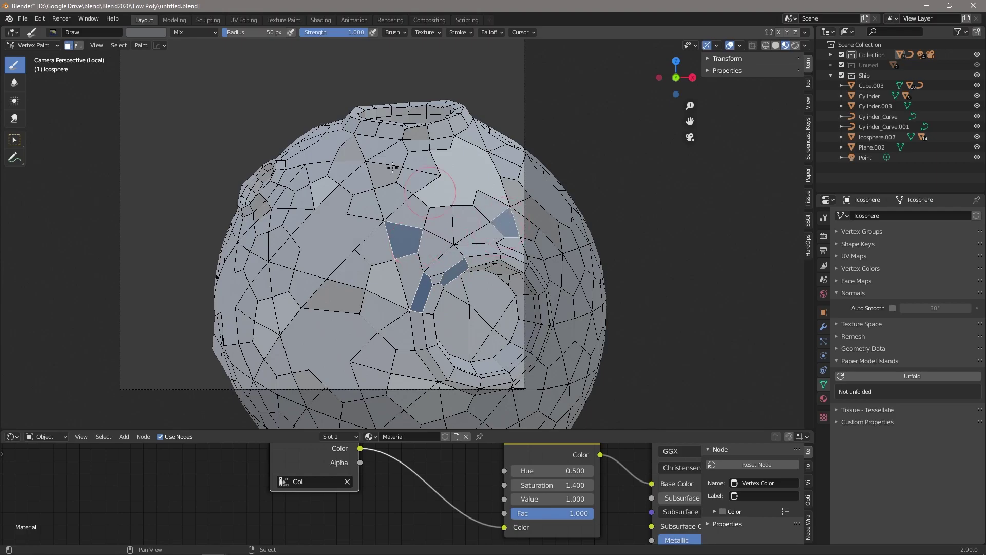
click(328, 151)
click(262, 282)
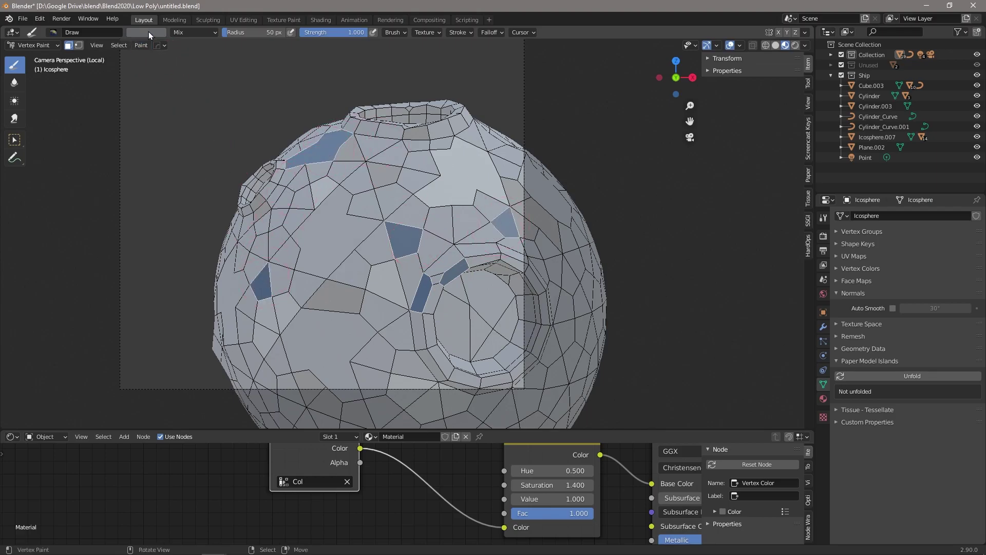
Darken the brush color to near-black and fill the six selected moon faces with Set Vertex Colors
click(149, 32)
drag(214, 89, 214, 98)
click(140, 45)
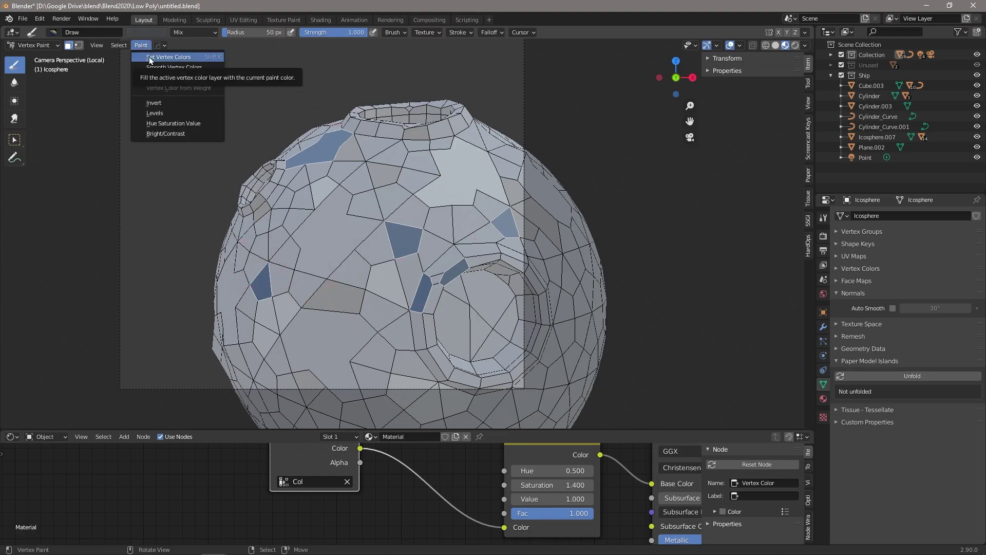
click(149, 57)
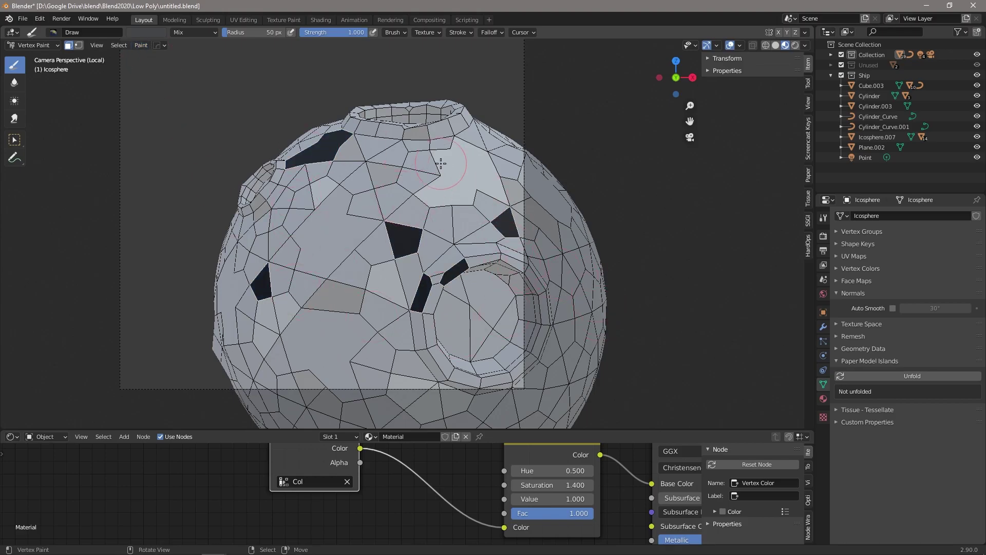
Return the moon to Object Mode and show the complete scene in Rendered shading outside local view
key(ctrl+Tab)
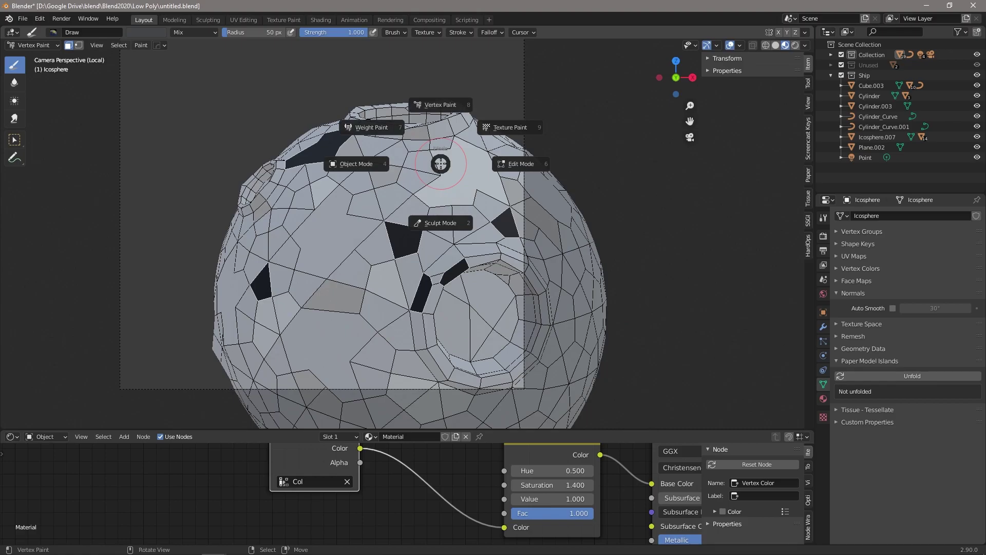
click(342, 159)
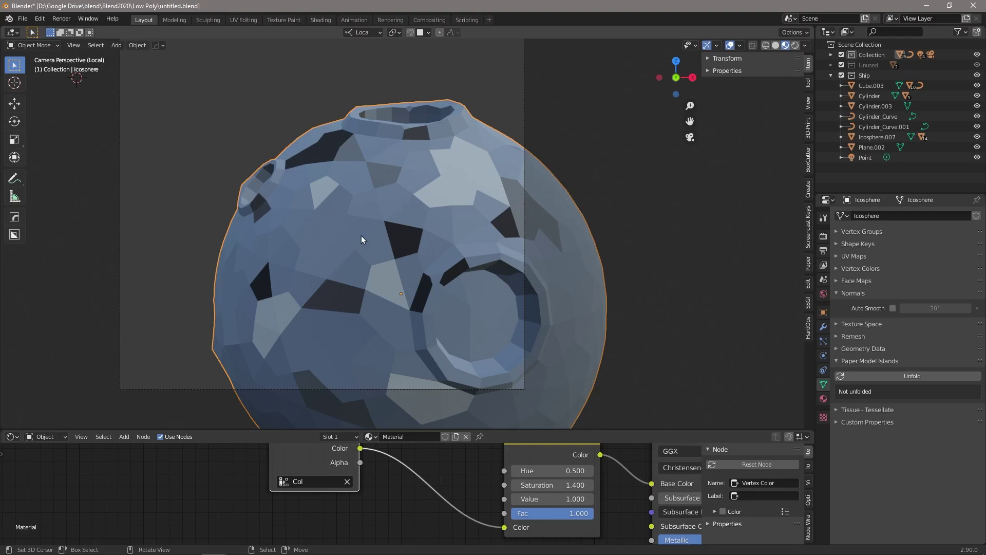
click(795, 45)
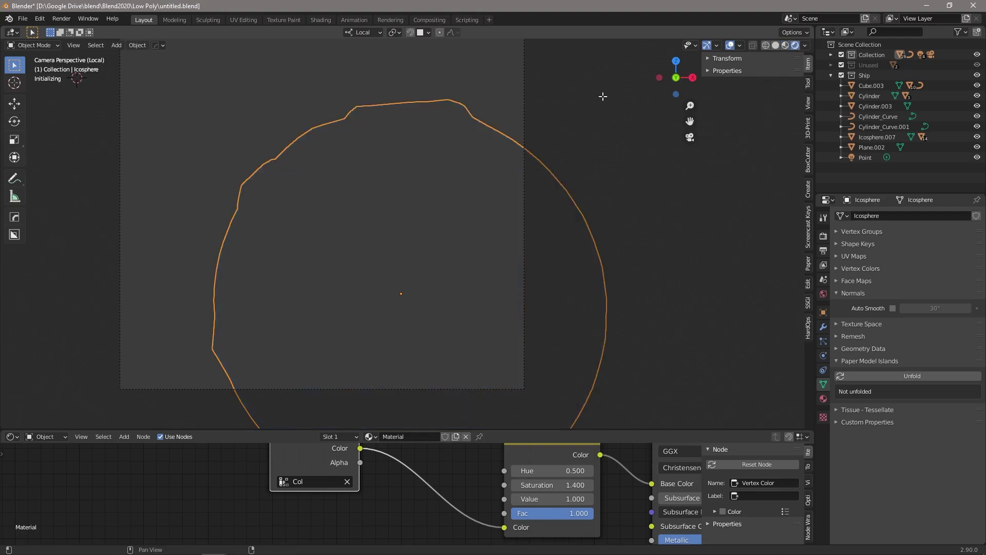
key(KP_Divide)
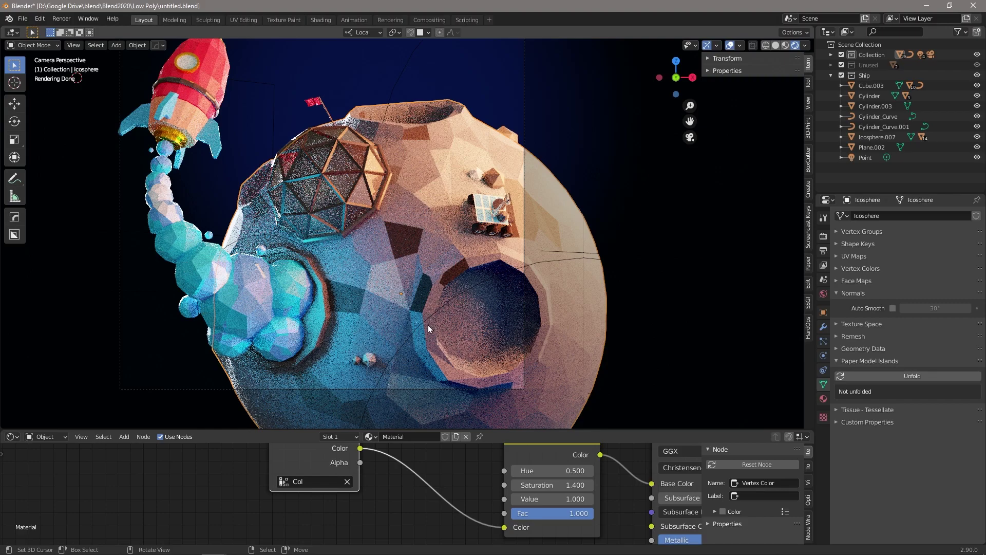
Revert the blend file to its last saved version
click(23, 19)
click(29, 63)
click(30, 62)
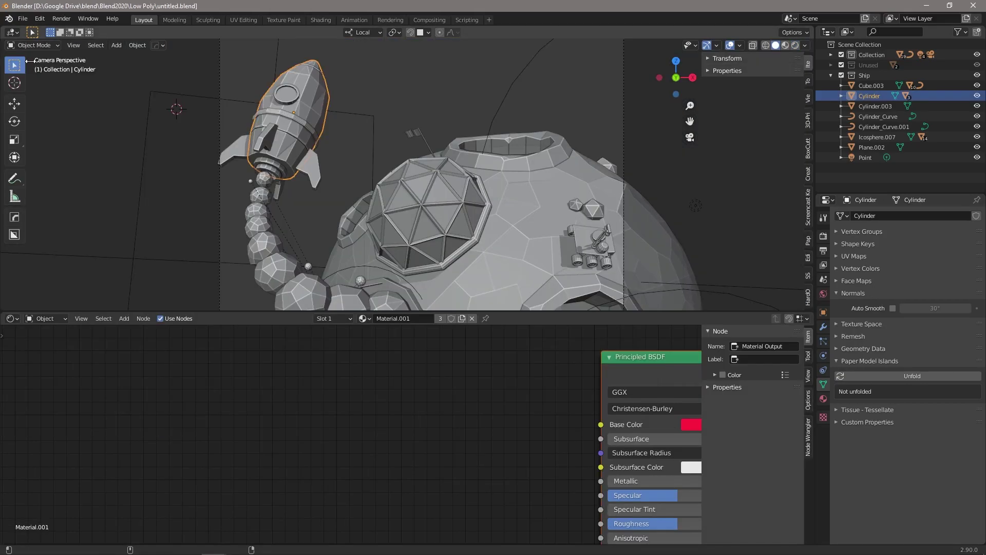
Display the scene in Rendered shading and enlarge the 3D viewport by shrinking the shader node editor
click(795, 44)
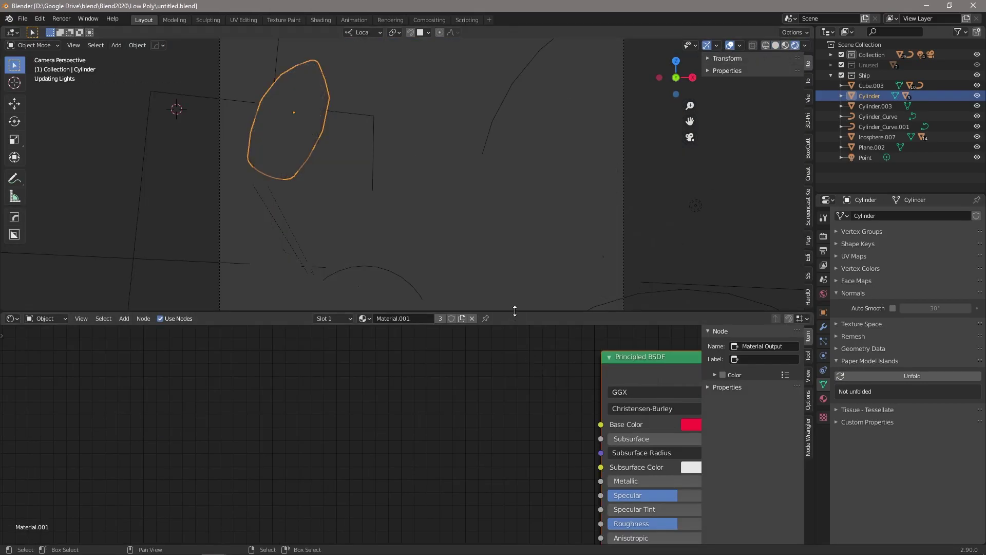
drag(513, 311, 507, 450)
scroll(502, 369, down, 3)
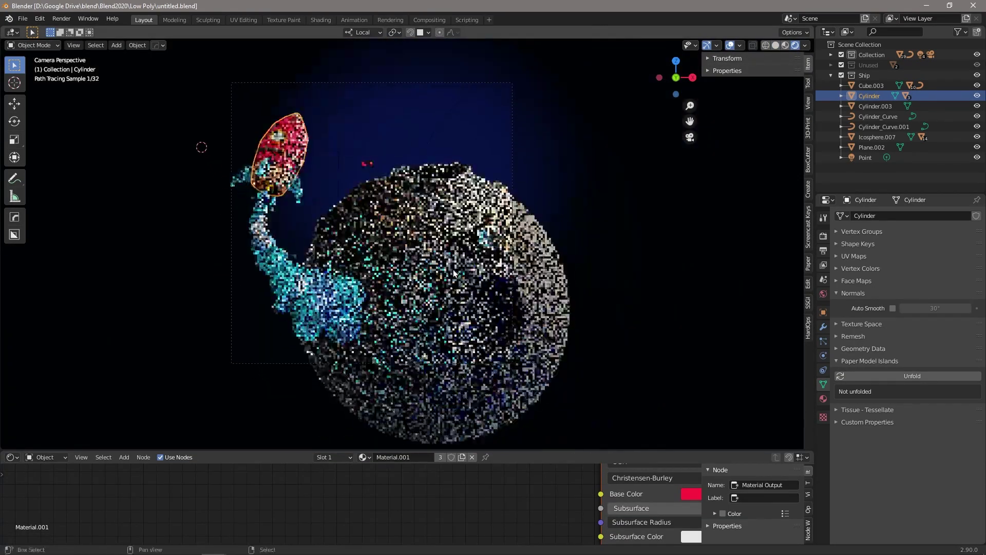
scroll(483, 301, up, 4)
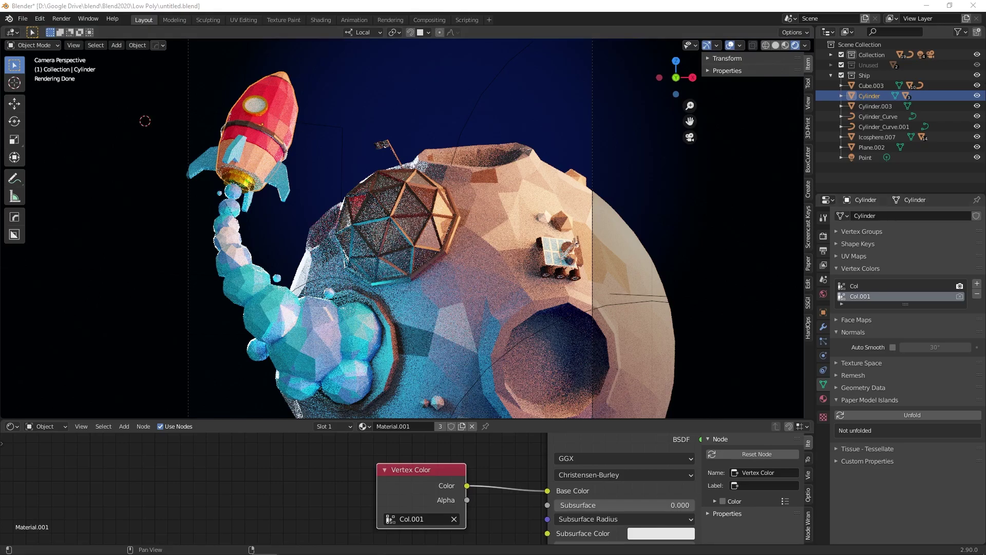
Isolate the red rocket hull in local view, look through the camera and enter Edit Mode on it
middle_drag(281, 110, 336, 124)
key(KP_Divide)
key(KP_0)
key(Tab)
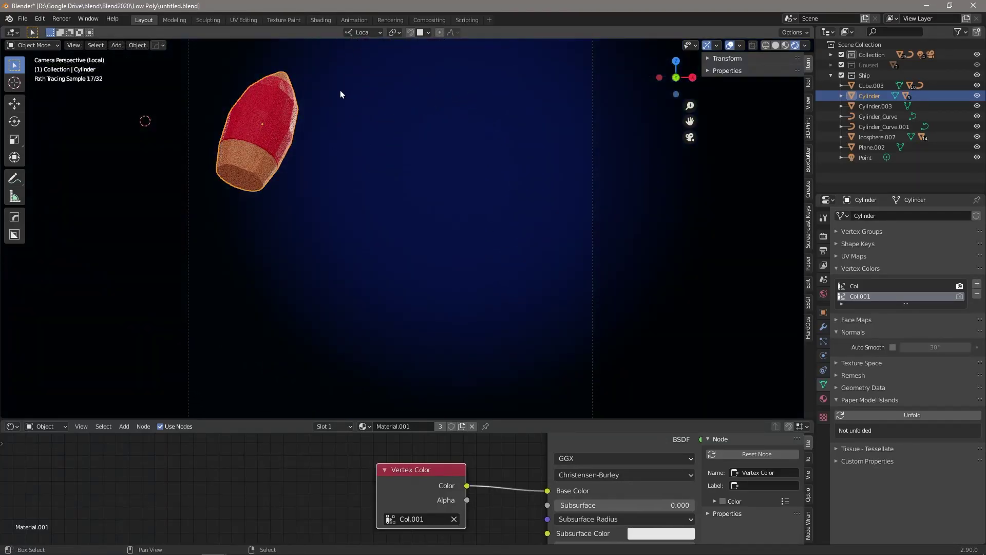
shift+middle_drag(340, 91, 419, 240)
scroll(323, 250, up, 5)
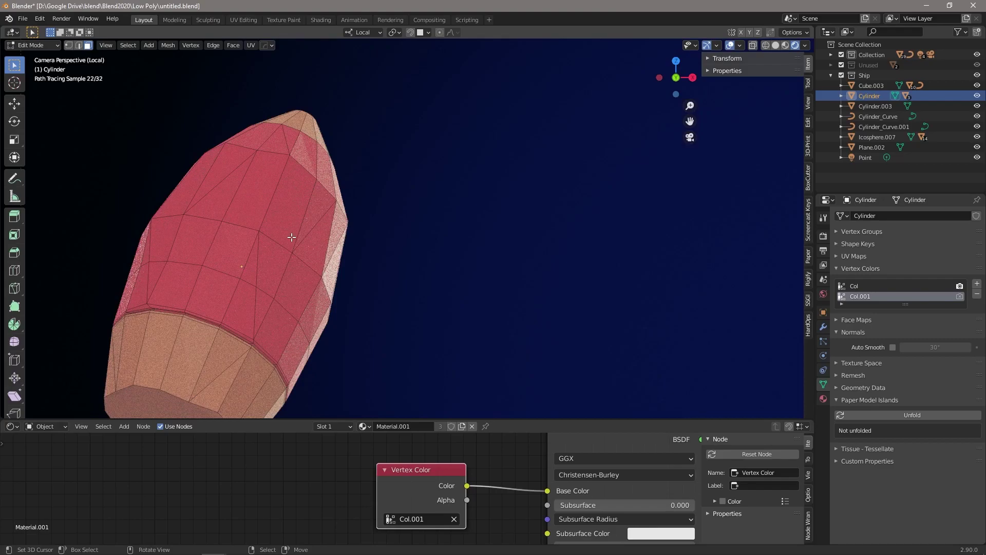
Knife-cut the large red hull face below the nose lengthwise, and add a second cut from that line to the neighbouring edge vertex
key(k)
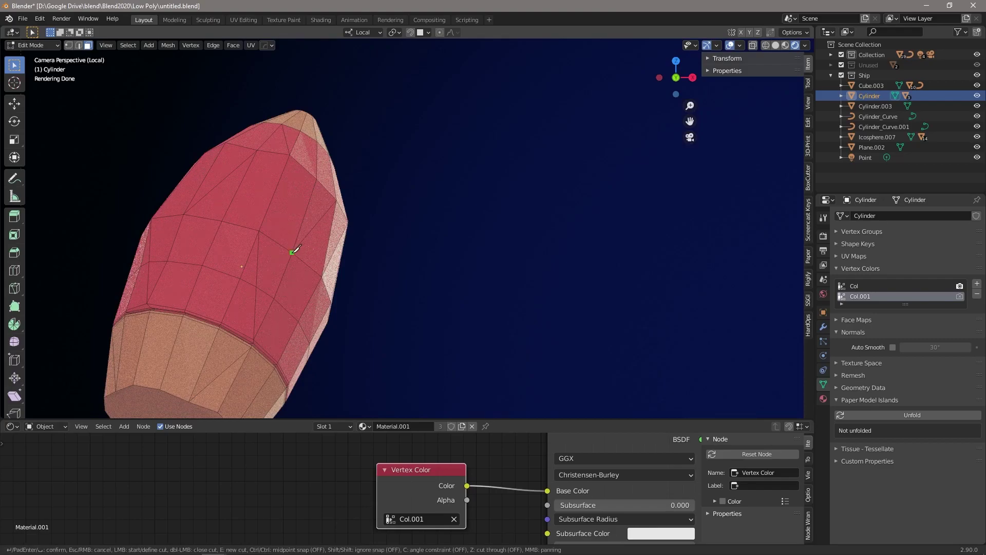
click(292, 253)
click(294, 157)
key(Return)
key(k)
click(293, 227)
click(319, 172)
key(Return)
Move the new vertex where the cuts meet outward by about 0.12, -0.07 and 0.09 cm in X, Y and Z, and return to Object Mode
key(1)
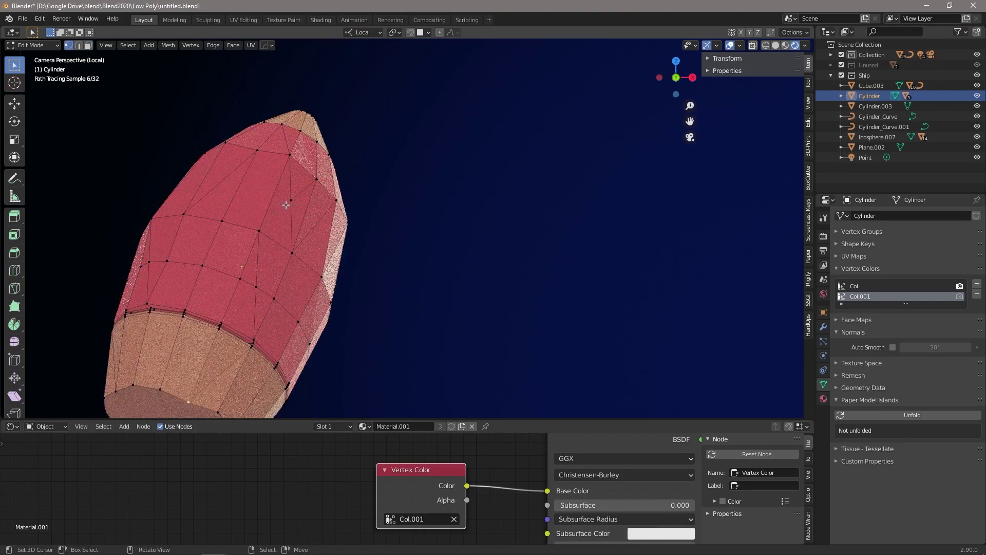
middle_drag(288, 205, 366, 142)
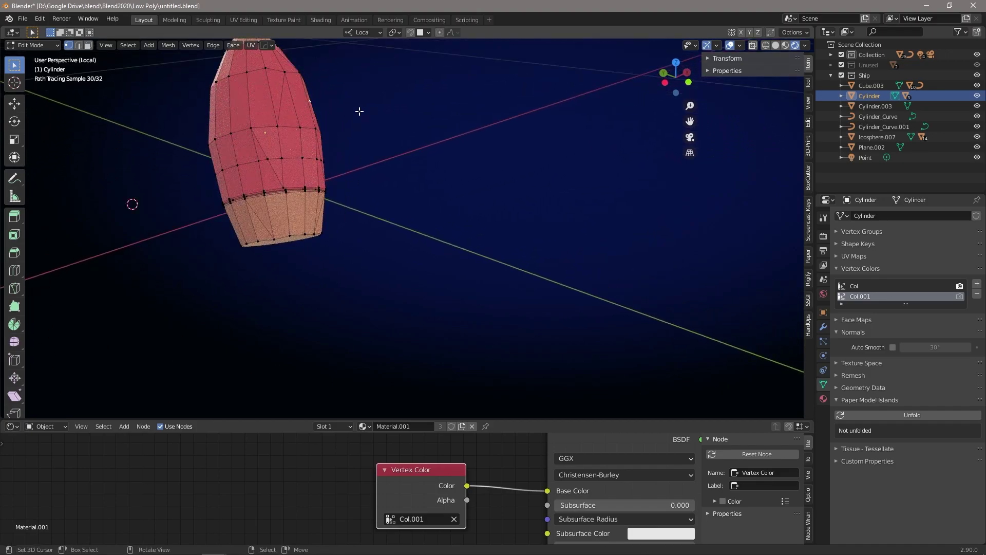
key(g)
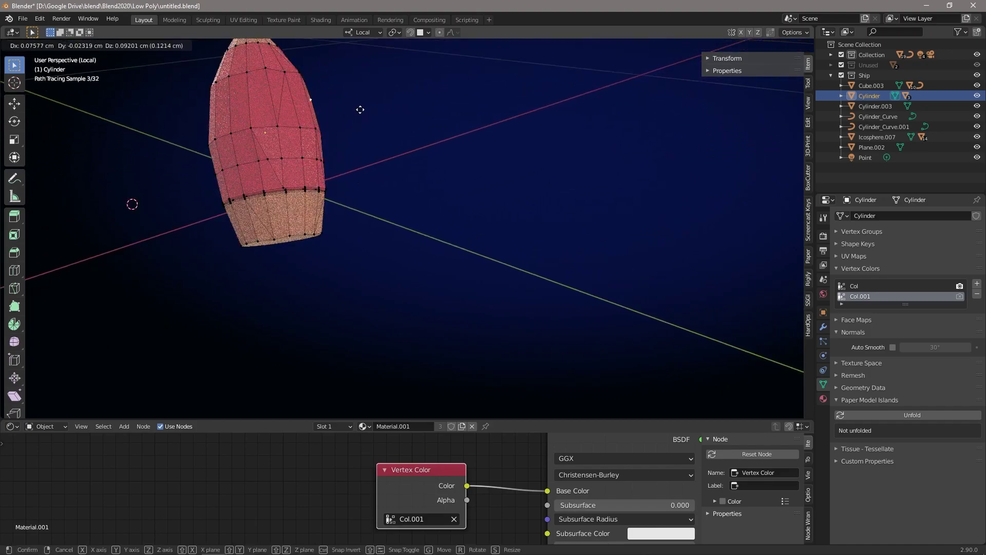
click(361, 111)
key(KP_0)
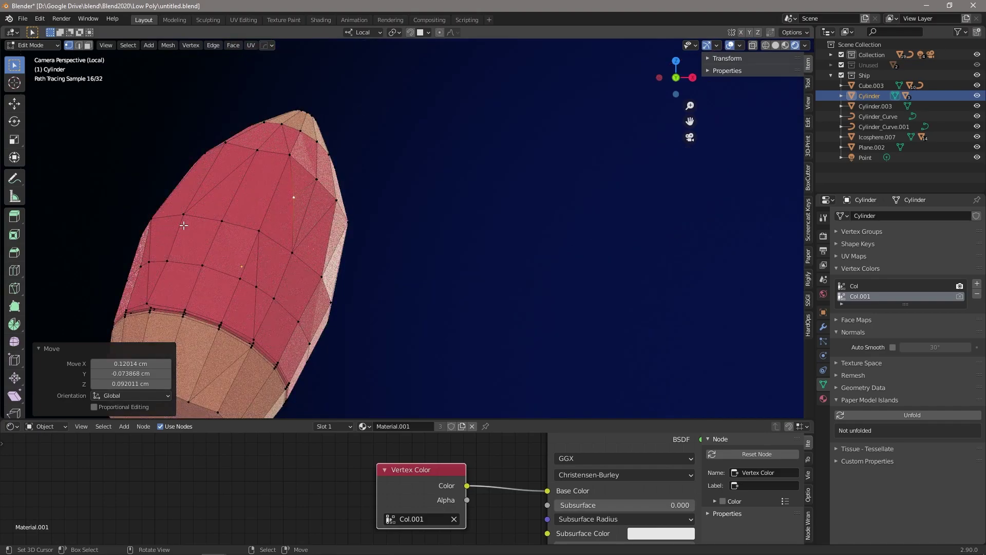
key(Tab)
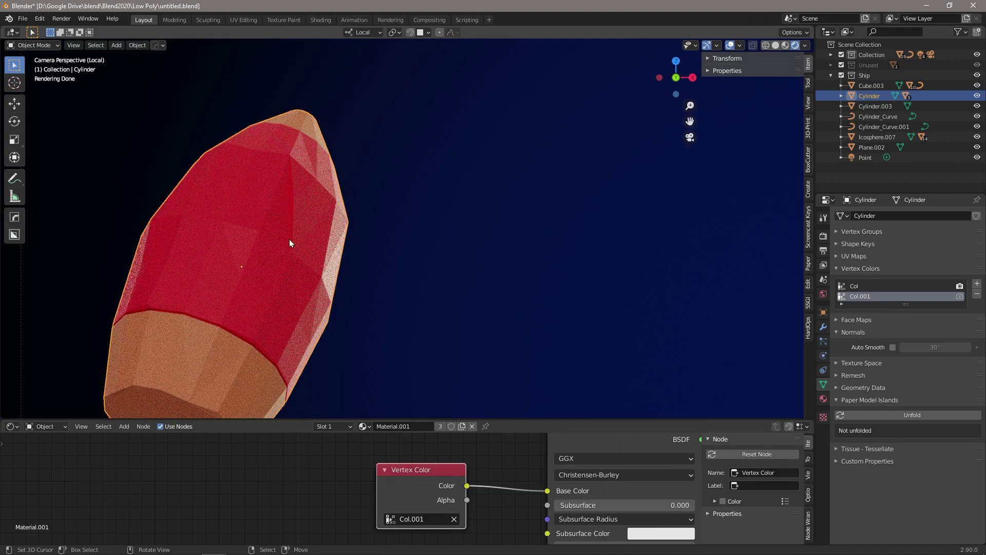
key(Tab)
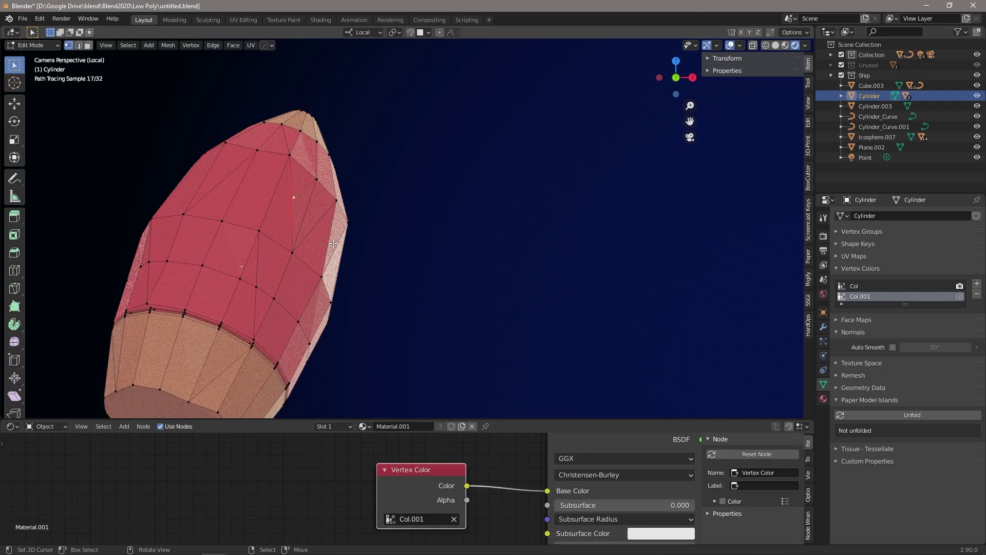
key(Tab)
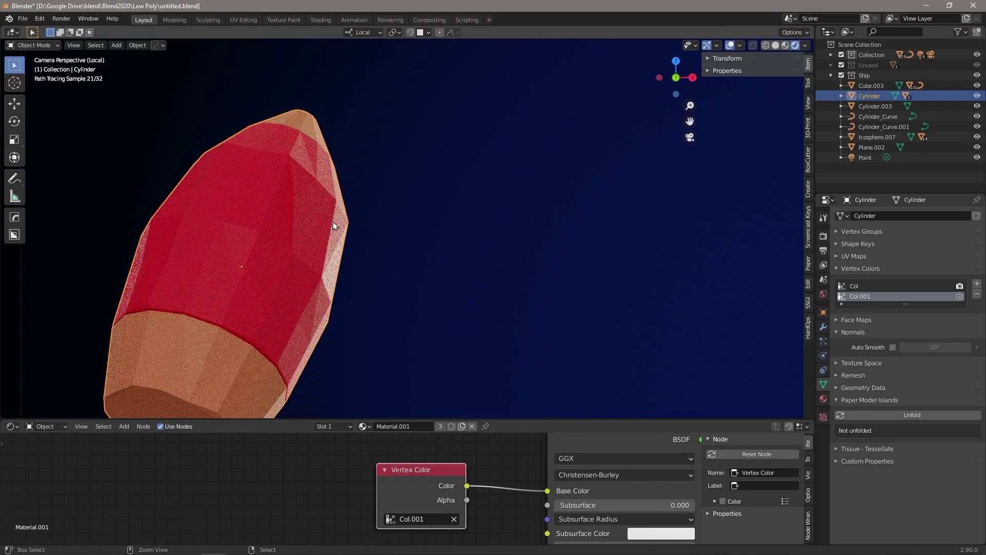
Switch the rocket hull to Vertex Paint with face selection masking and select the small triangle created by the knife cuts
key(ctrl+Tab)
click(343, 163)
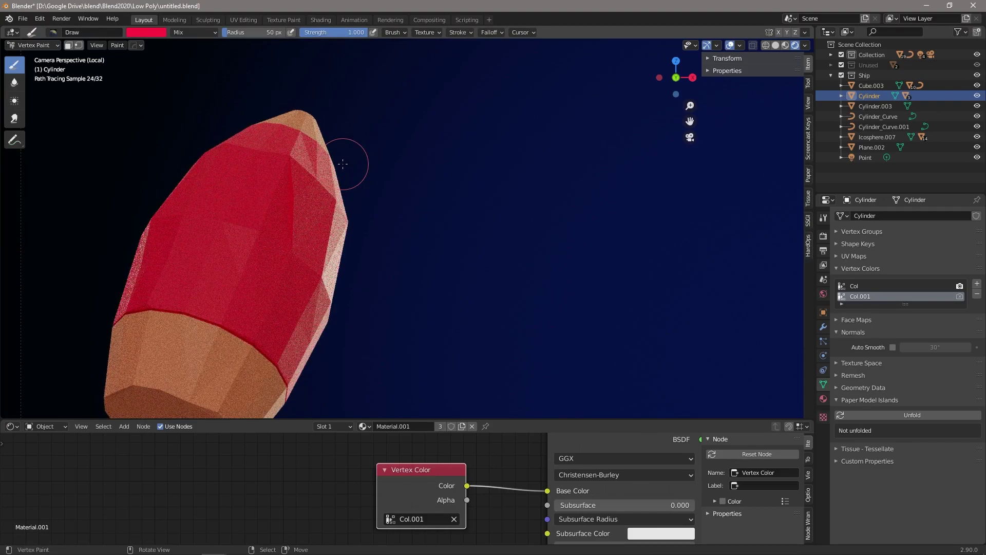
click(69, 46)
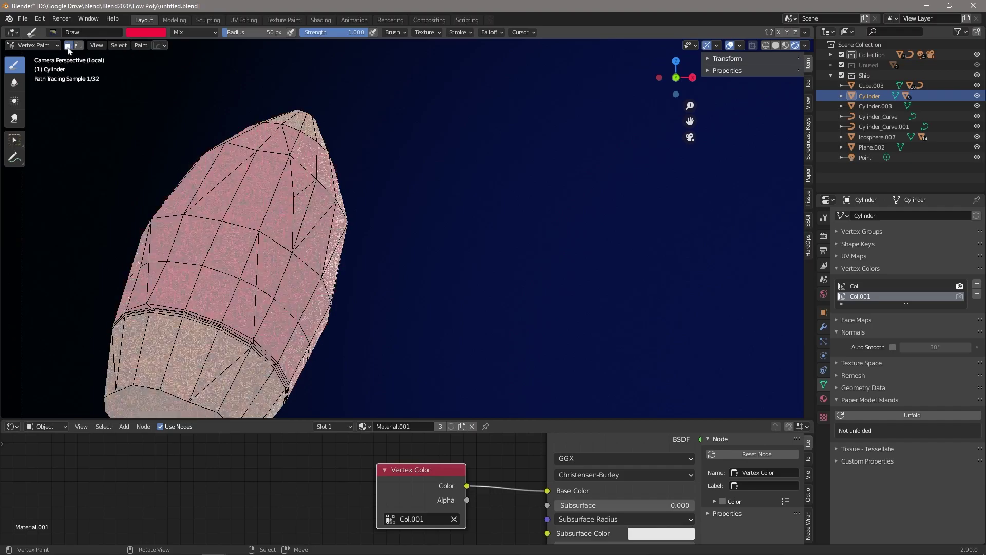
click(304, 178)
Change the brush color to orange-red, fill the selected triangle with Set Vertex Colors and return the hull to Object Mode
click(152, 33)
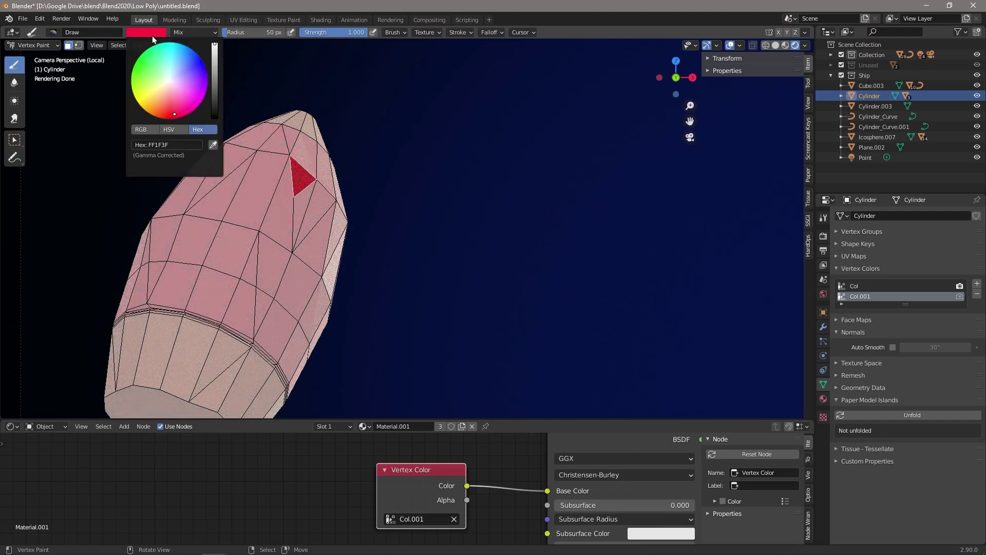
click(150, 34)
drag(172, 115, 164, 113)
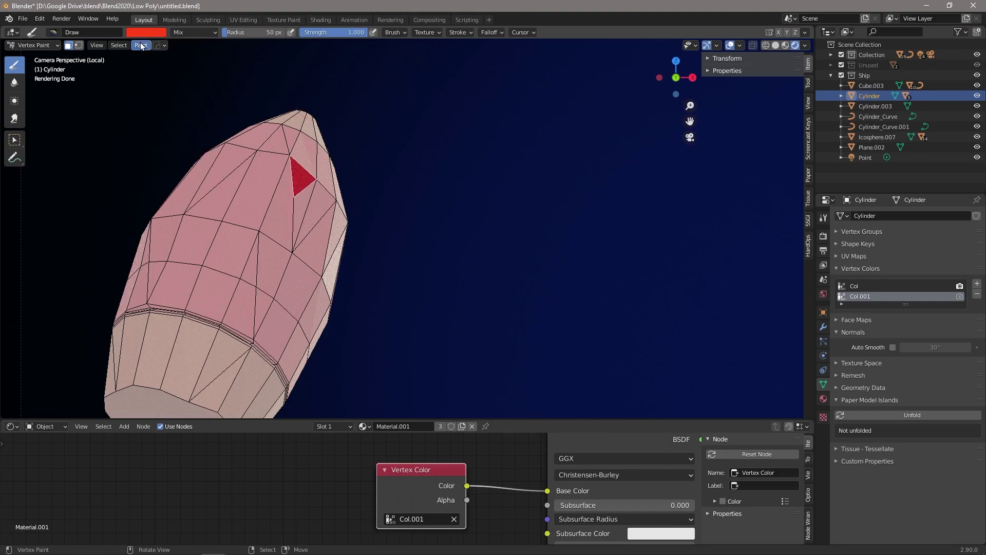
click(142, 46)
click(147, 56)
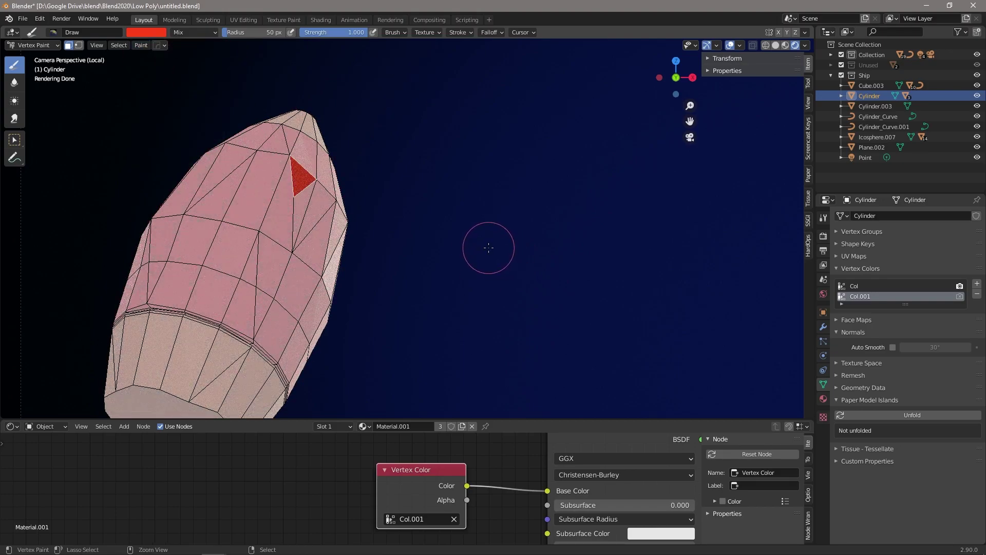
key(ctrl+Tab)
click(442, 251)
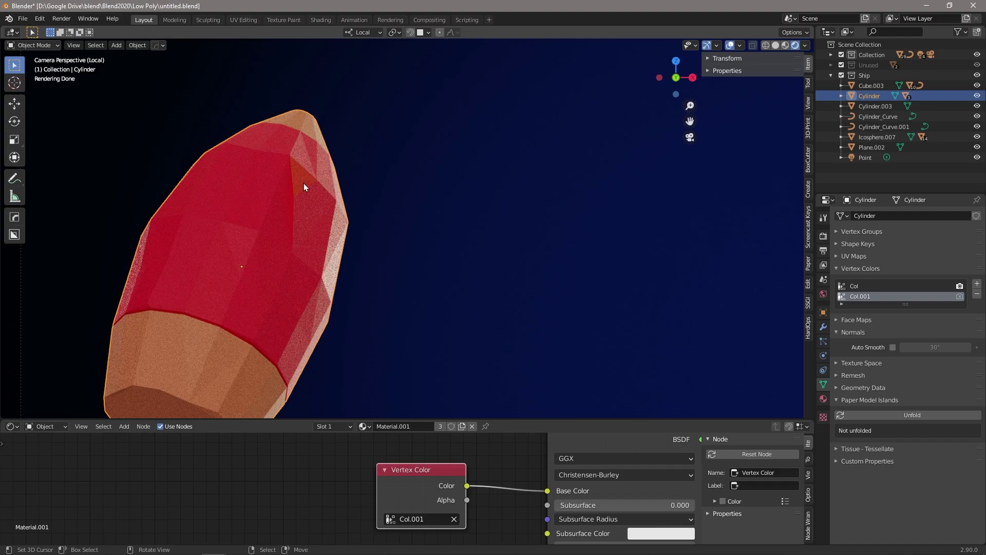
Switch the rocket hull to Vertex Paint and set the brush color to orange, hex FF9900
key(ctrl+Tab)
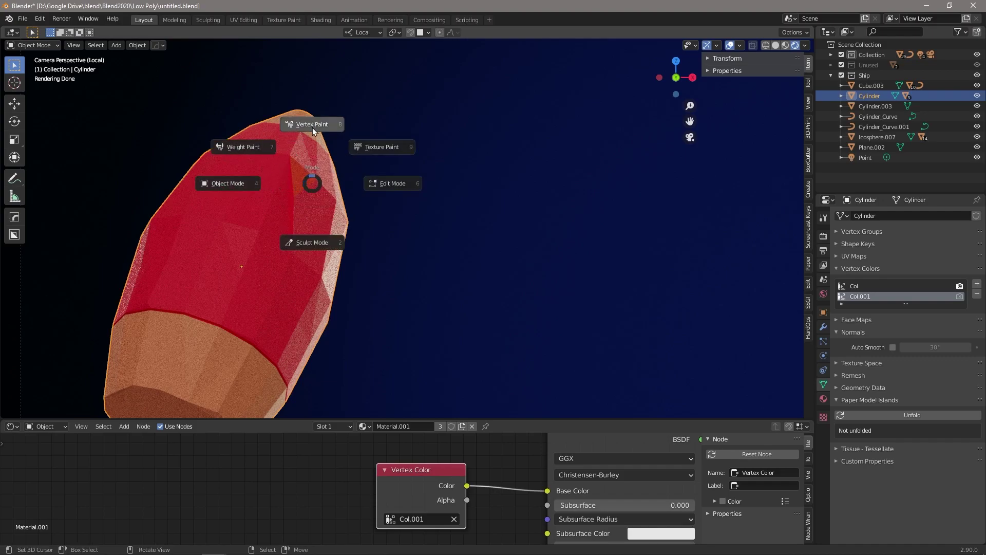
click(313, 126)
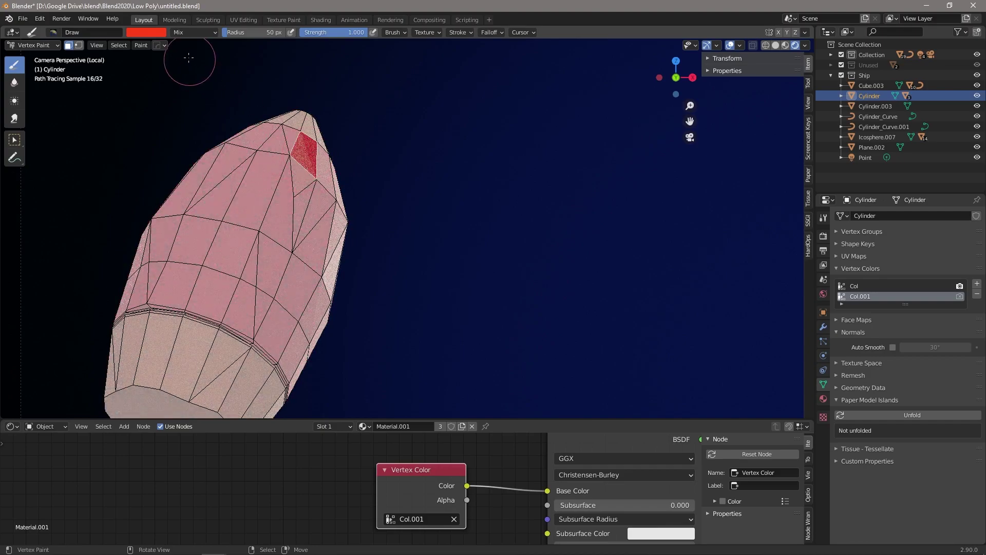
click(148, 33)
click(158, 36)
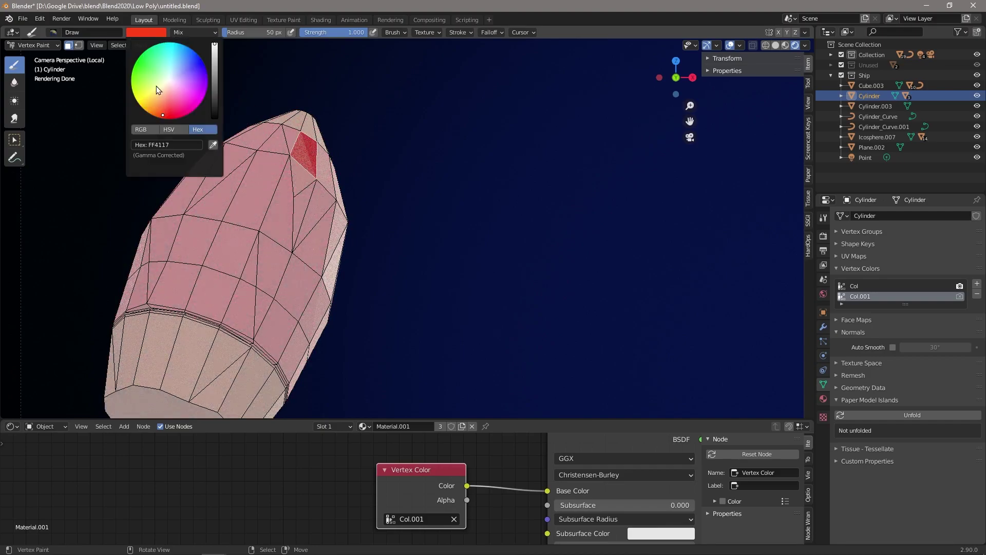
text(FF9900)
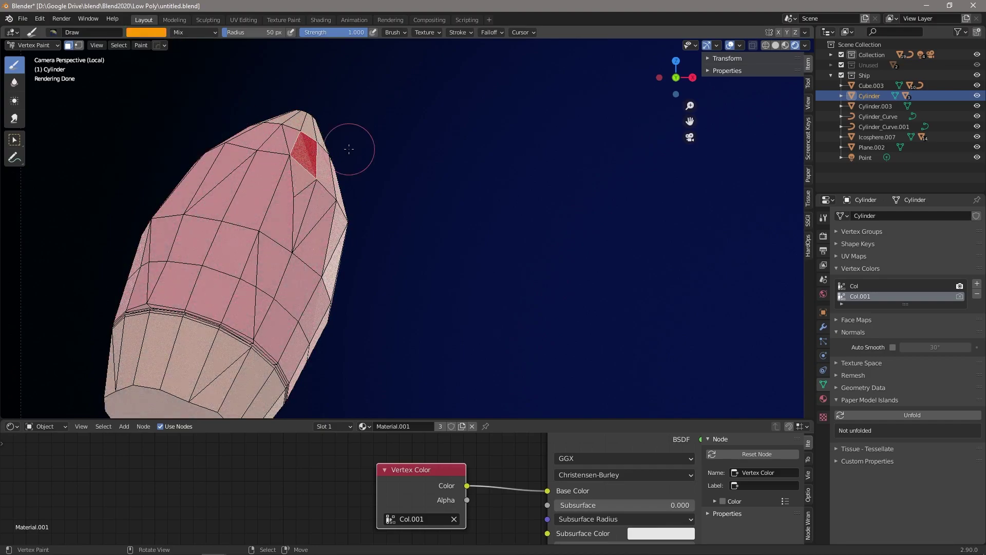
Fill the selected face just below the nose cone with Set Vertex Colors and return the hull to Object Mode
click(145, 45)
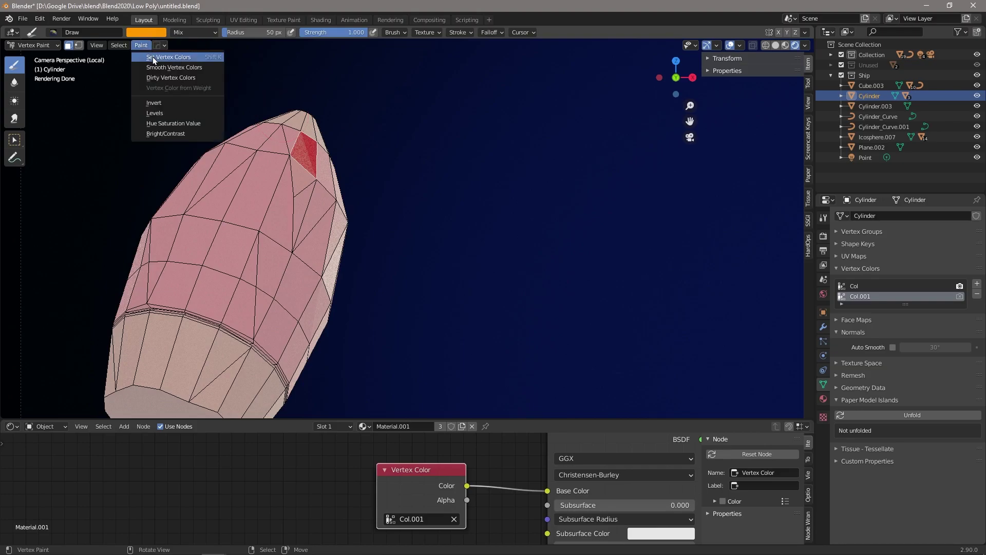
click(153, 57)
key(ctrl+Tab)
click(393, 174)
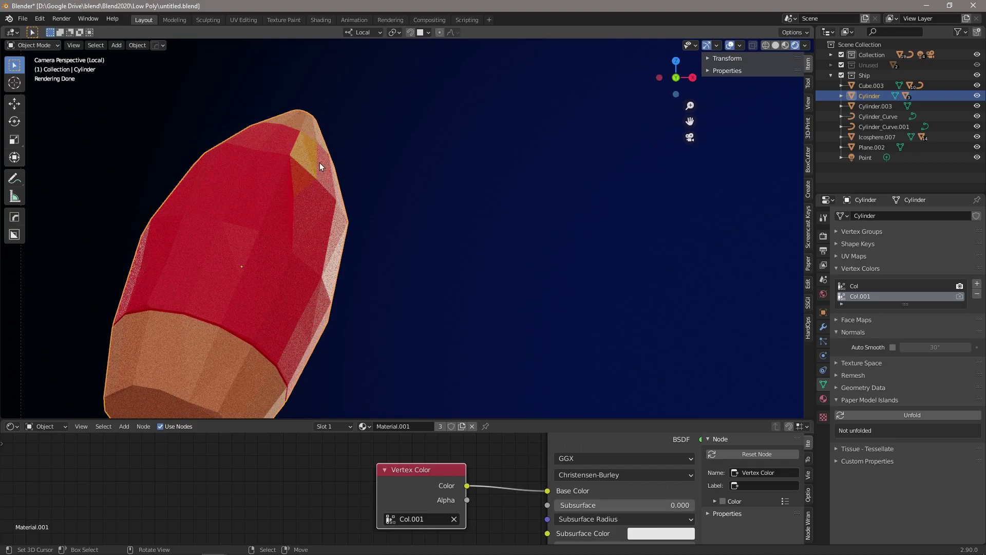
Leave local view and deselect everything to review the painted rocket in the full moon scene
key(KP_Divide)
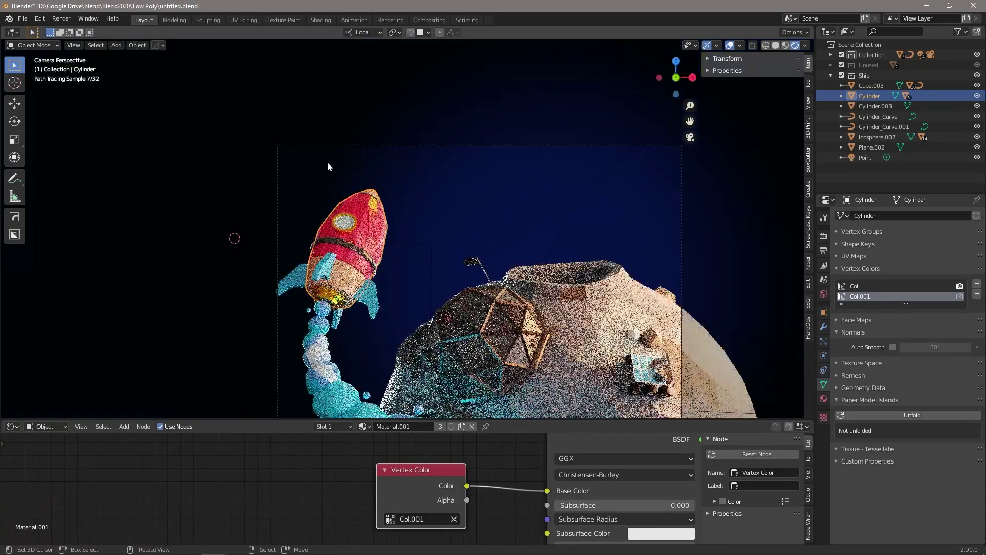
key(a)
shift+middle_drag(380, 247, 339, 207)
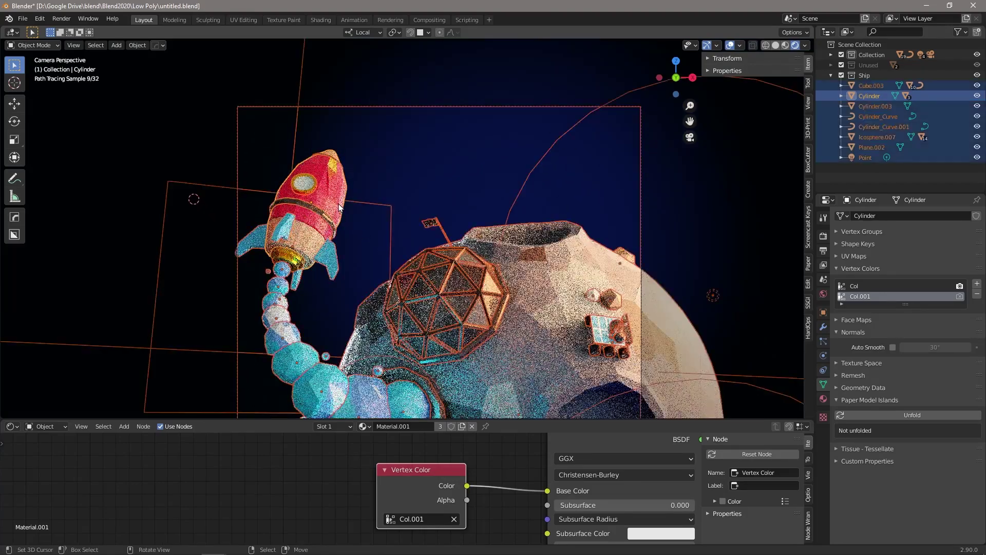
key(alt+a)
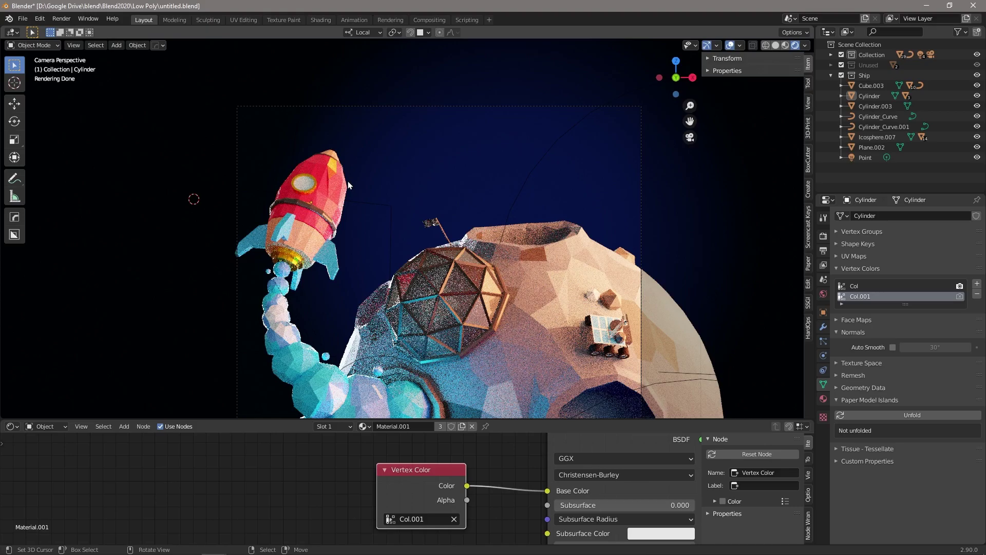
shift+middle_drag(474, 267, 464, 248)
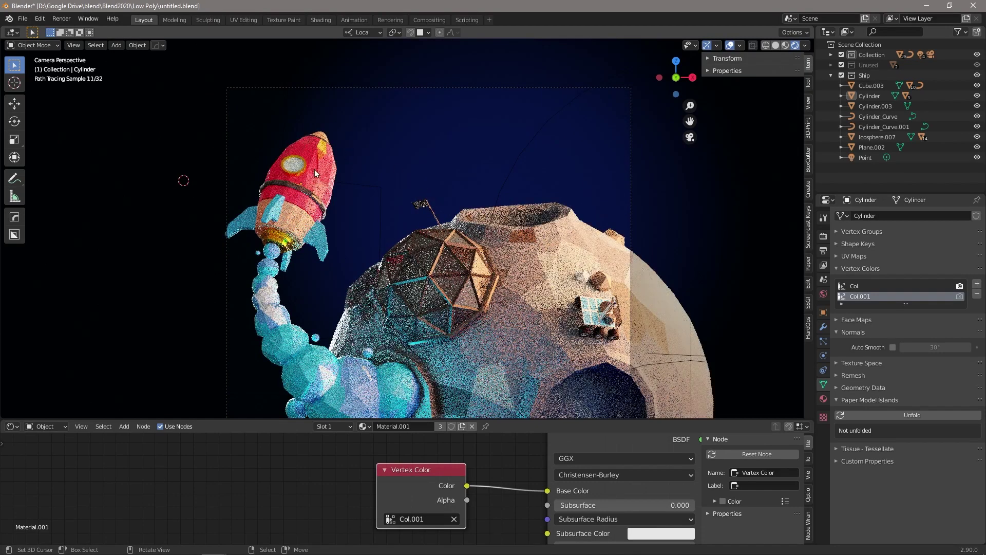
shift+middle_drag(442, 323, 438, 305)
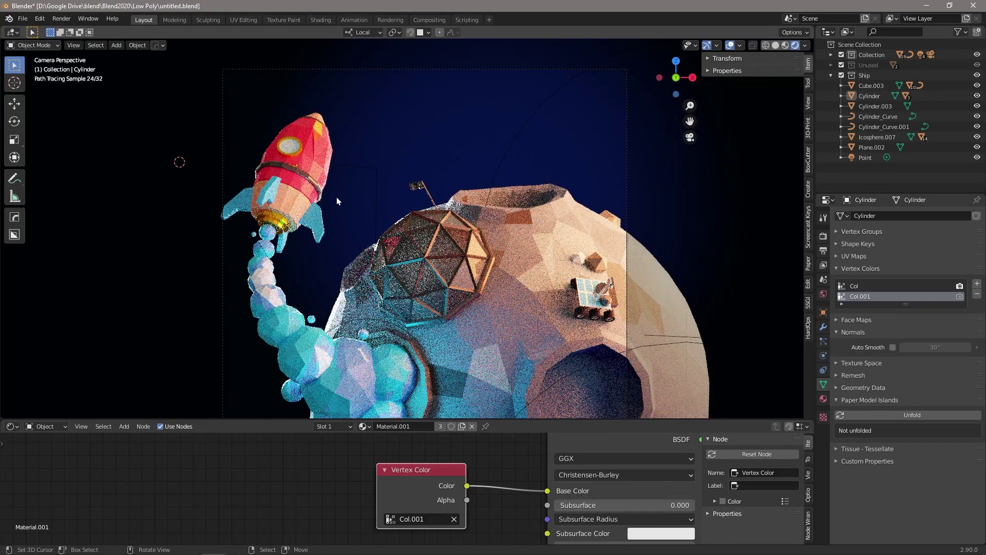
shift+middle_drag(362, 254, 352, 239)
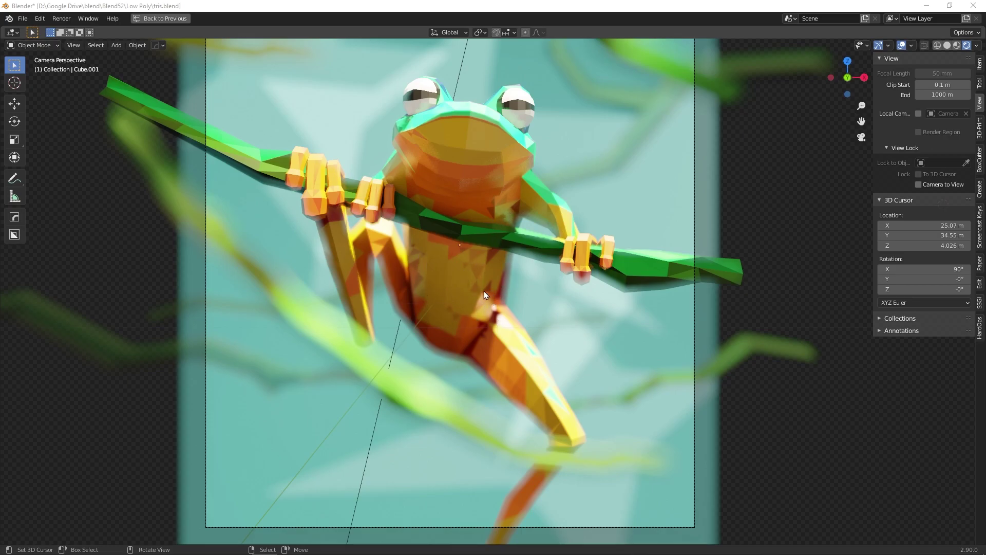
Switch the frog's body to Vertex Paint and select three separate triangles on its belly just below the green branch
key(Tab)
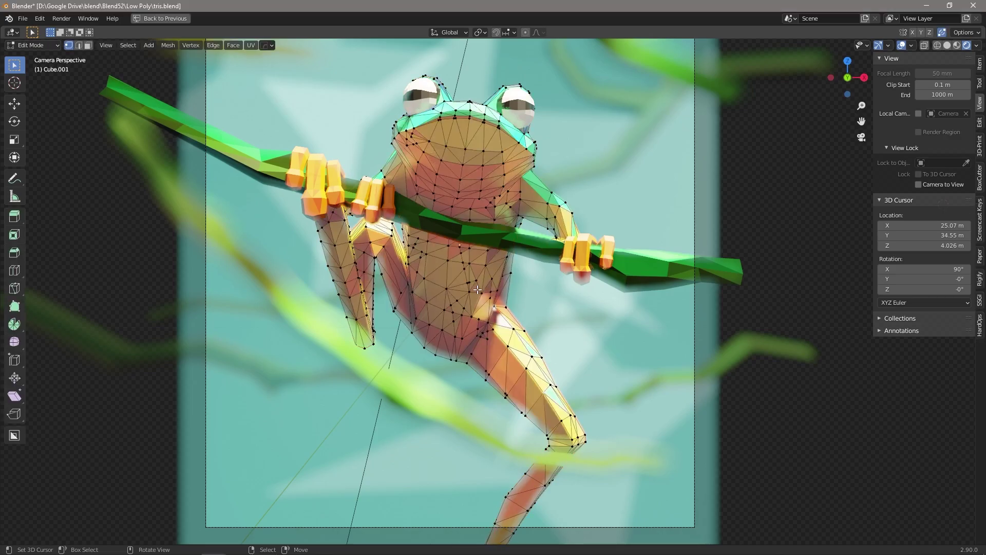
scroll(473, 303, up, 5)
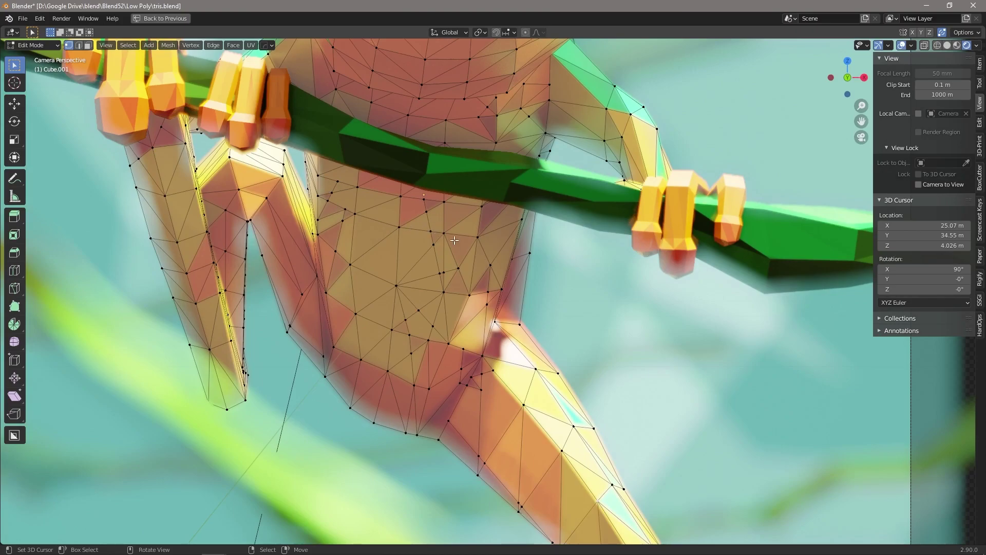
key(ctrl+Tab)
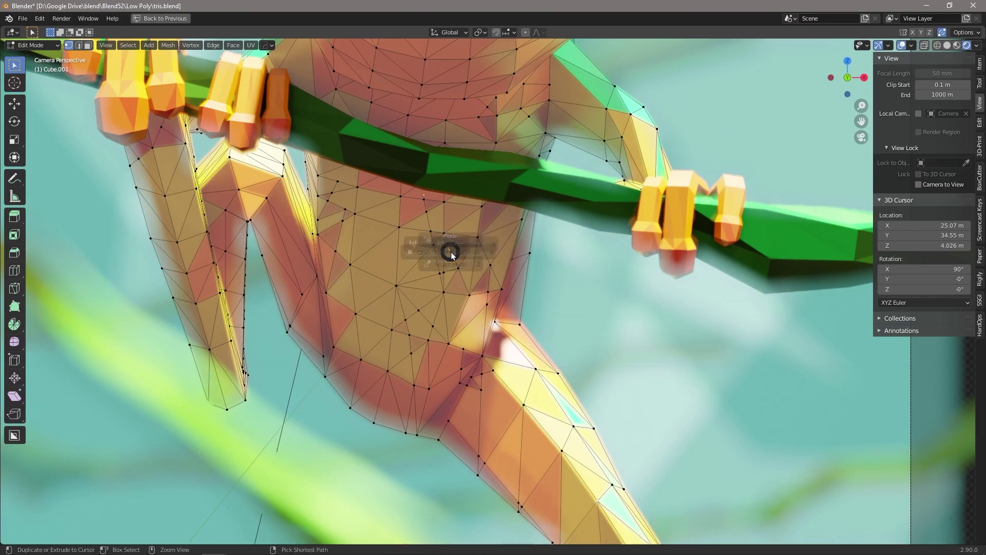
click(448, 196)
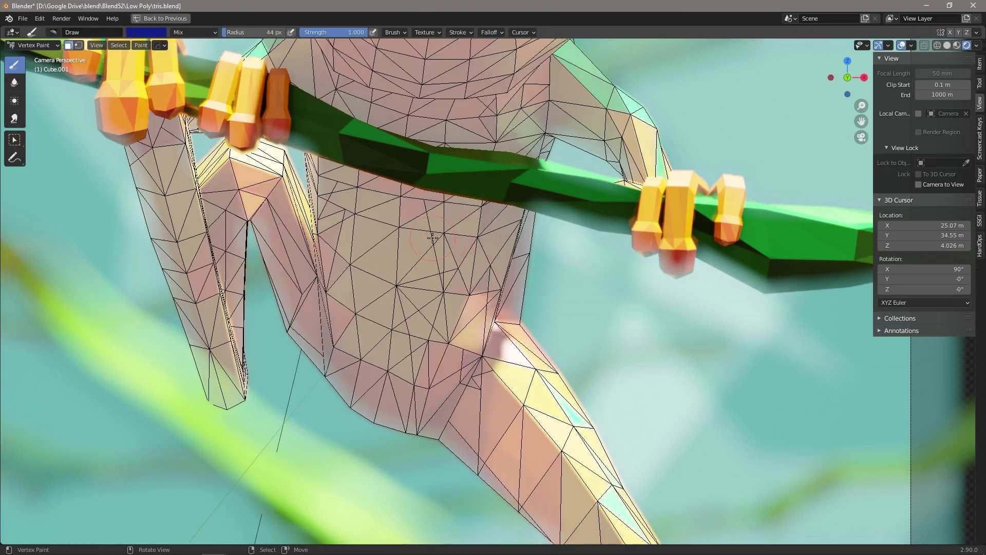
click(434, 237)
click(432, 204)
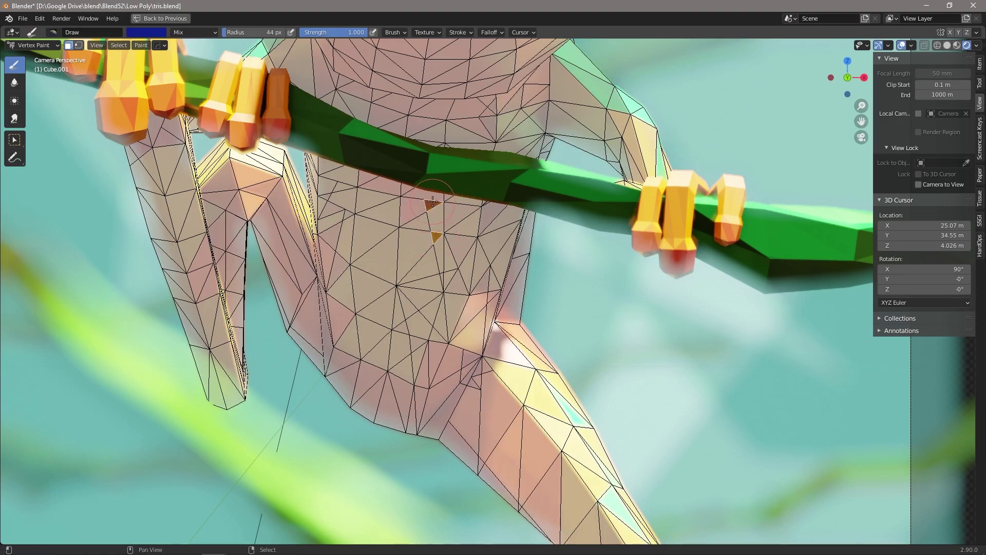
click(487, 211)
Set the brush color to orange-red (about H 0.040, S 0.922, V 0.913), fill the selected belly triangles, and return to Object Mode
click(146, 31)
drag(189, 82, 161, 115)
drag(216, 64, 218, 58)
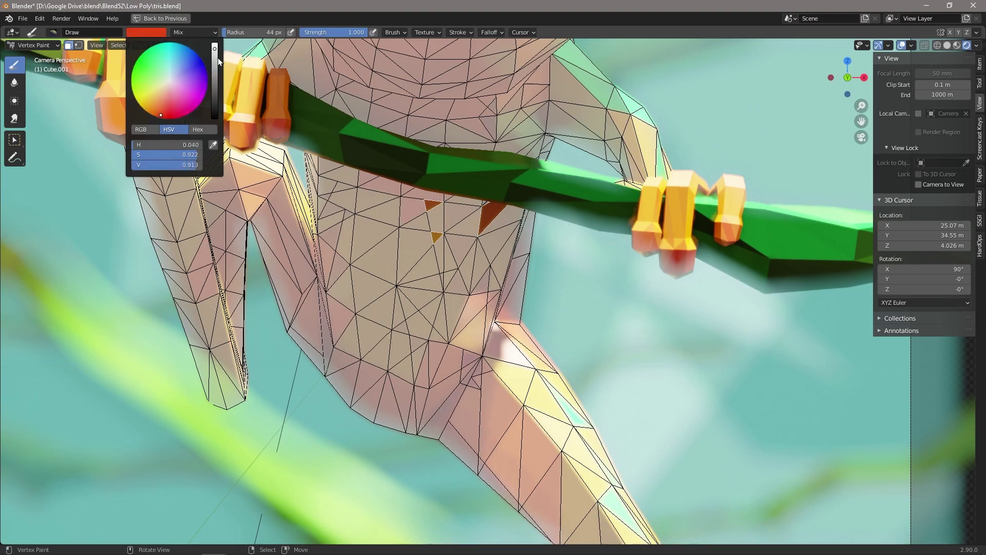
click(142, 47)
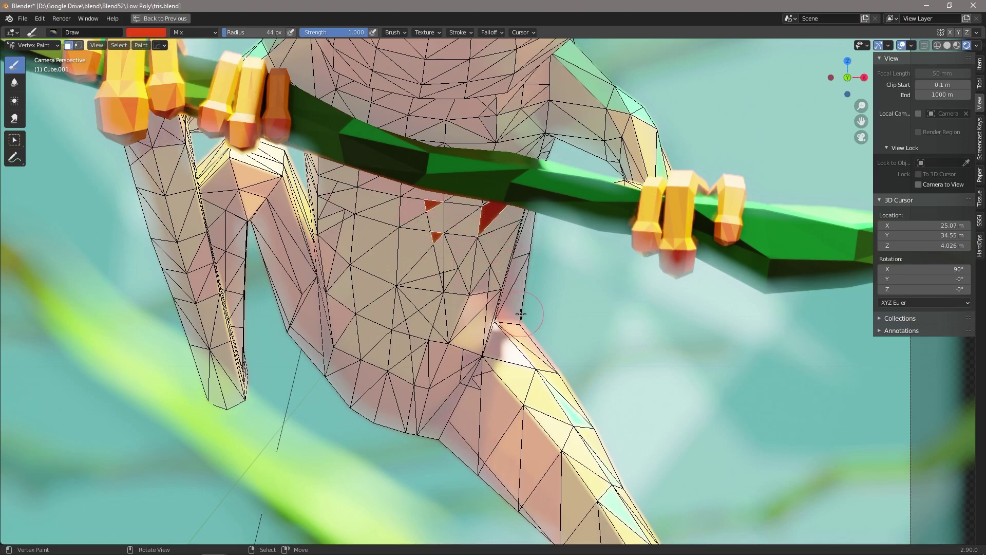
key(ctrl+Tab)
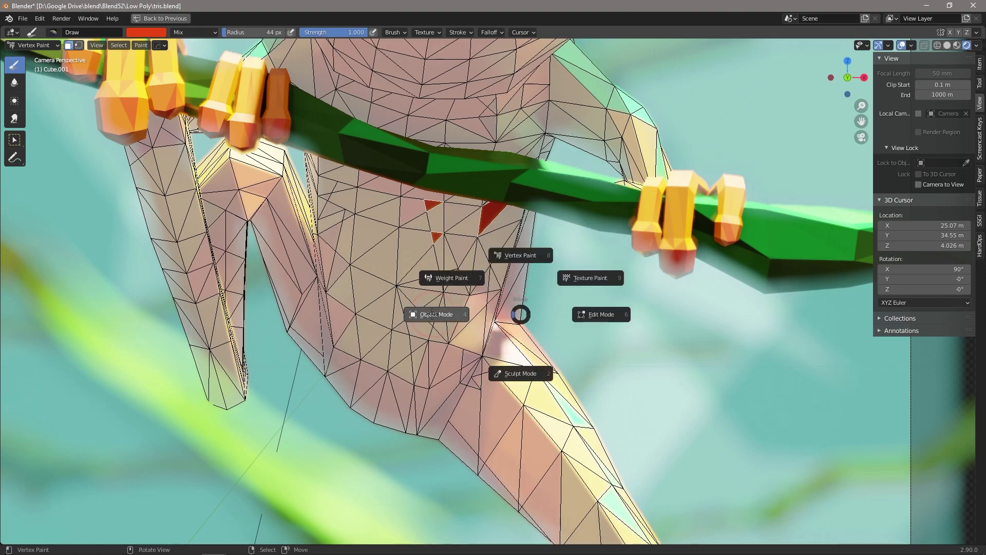
click(452, 311)
scroll(487, 229, down, 2)
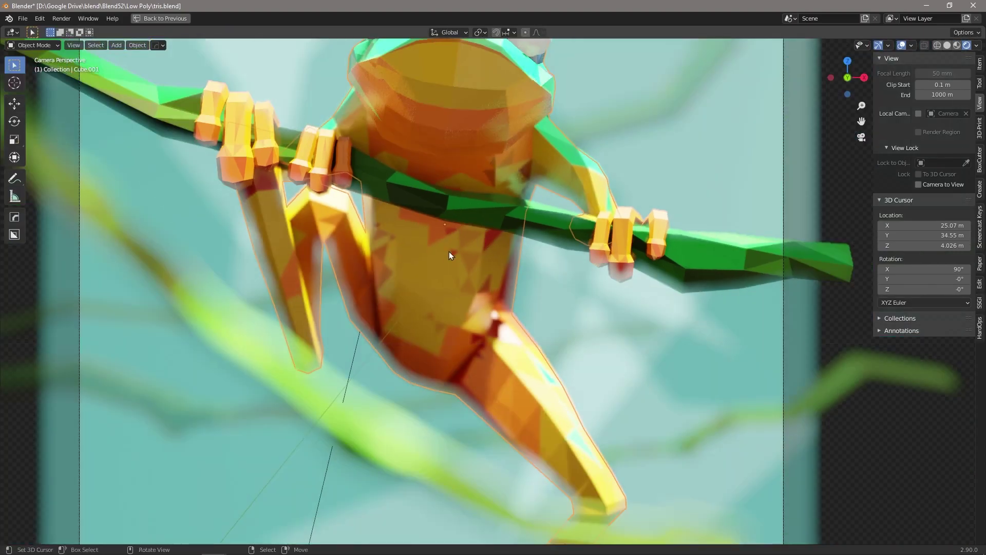
scroll(458, 262, down, 3)
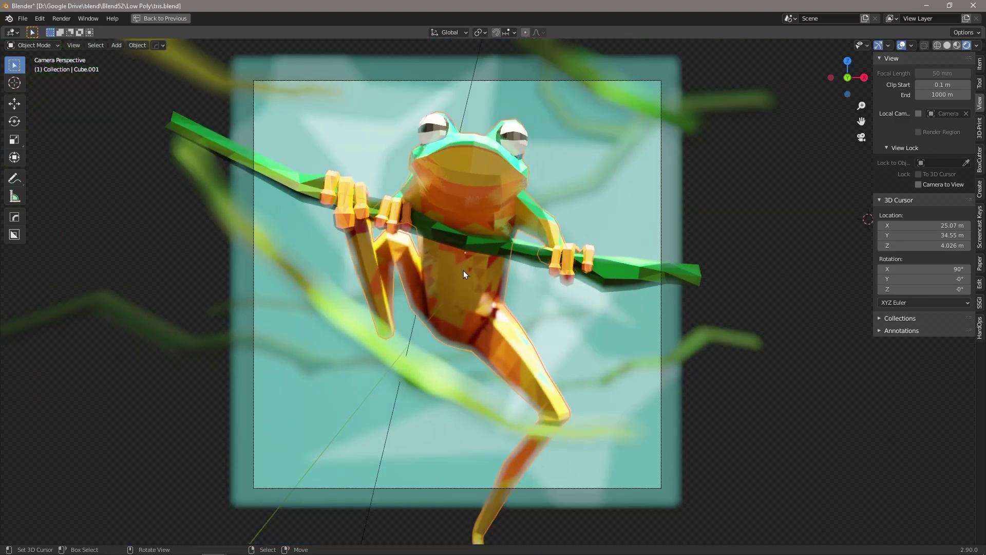
scroll(467, 280, up, 1)
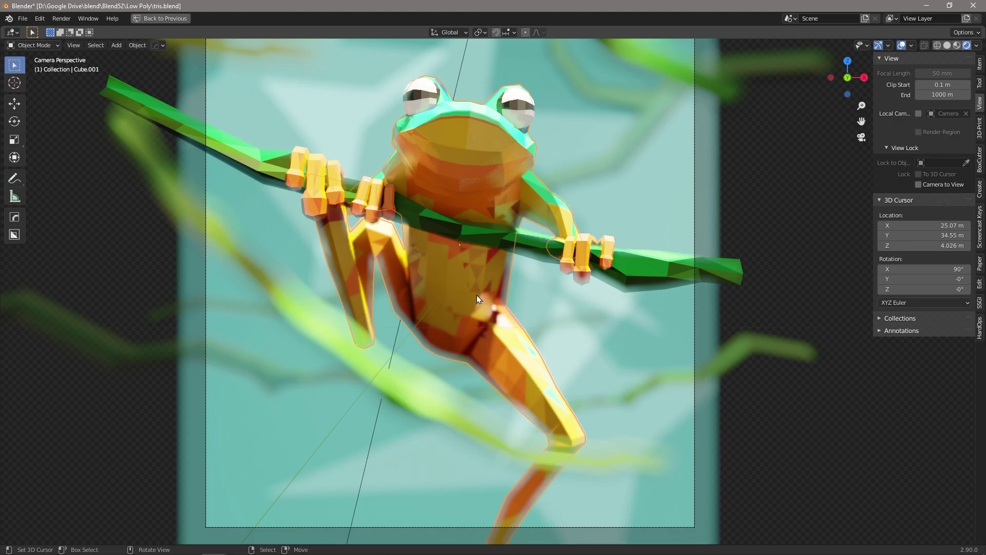
scroll(477, 295, down, 2)
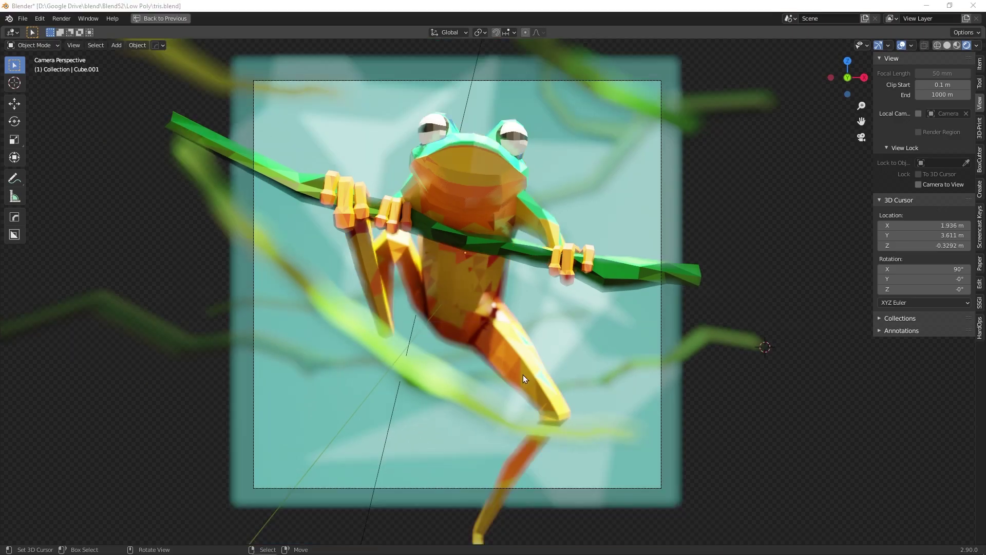